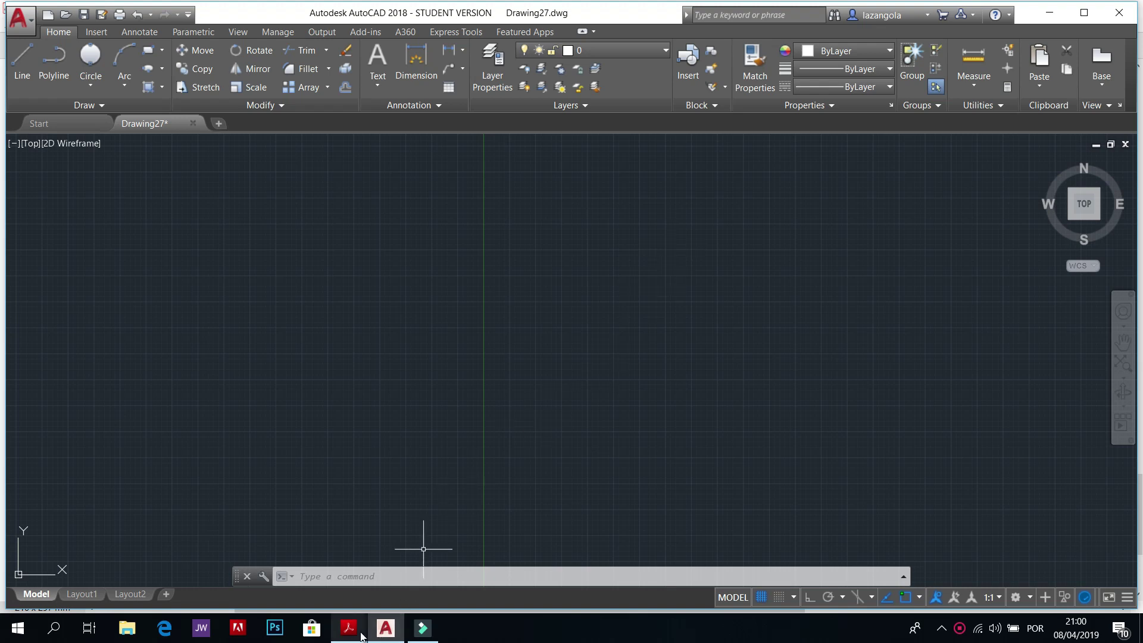
# Step: Review the Practice 1, 1as and 1c reference PDFs, then return to AutoCAD
pyautogui.moveTo(348, 627)
pyautogui.click(135, 589)
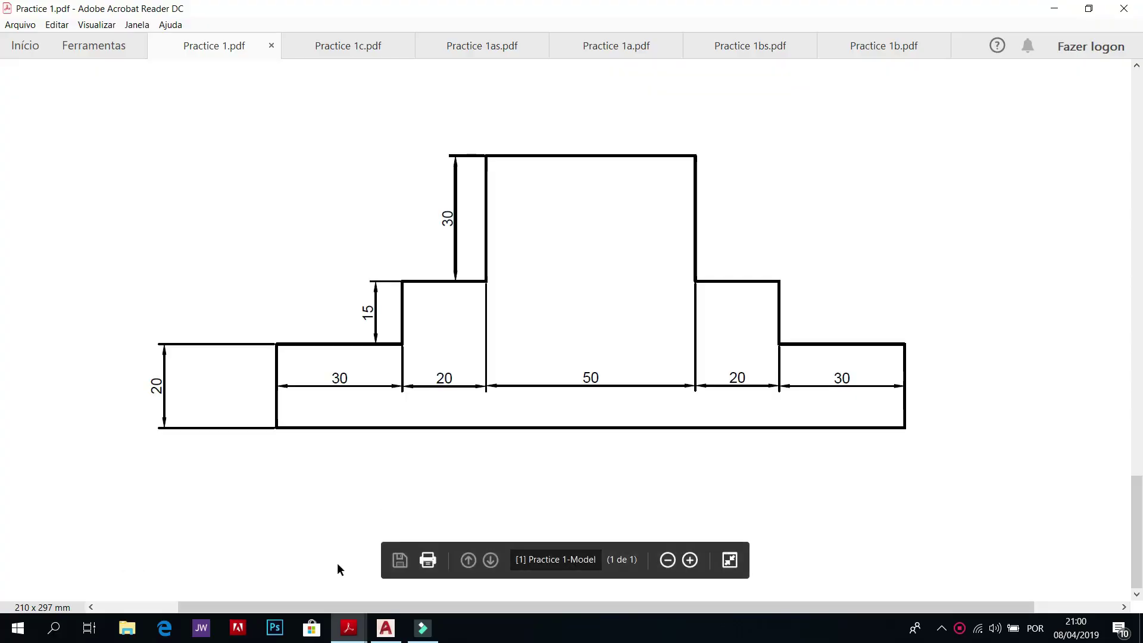
pyautogui.click(439, 51)
pyautogui.click(352, 45)
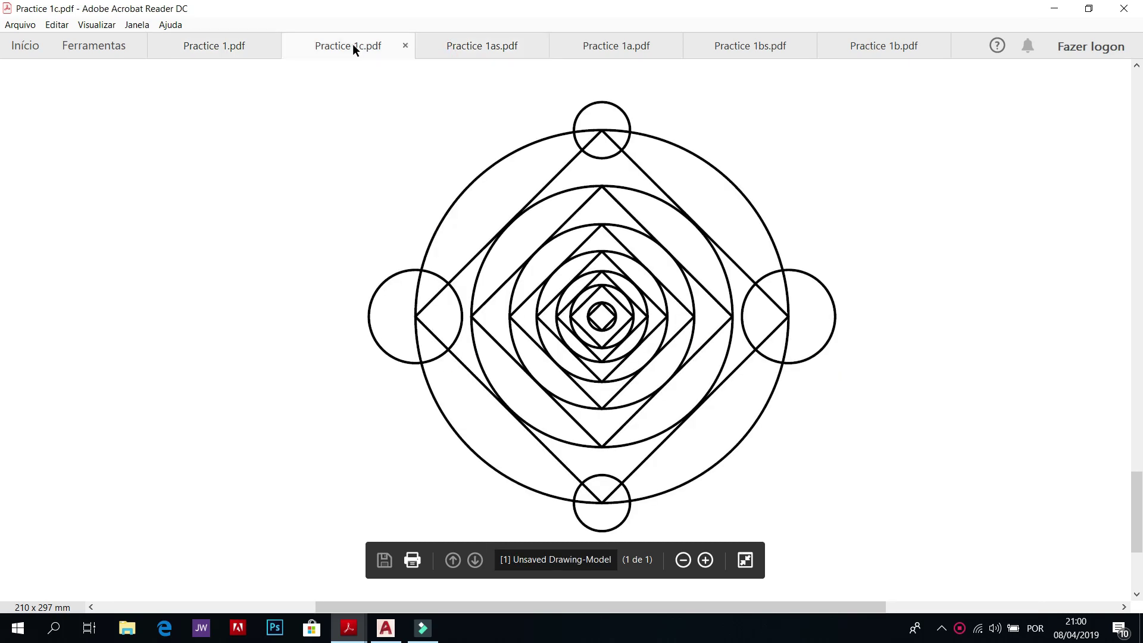
pyautogui.click(184, 46)
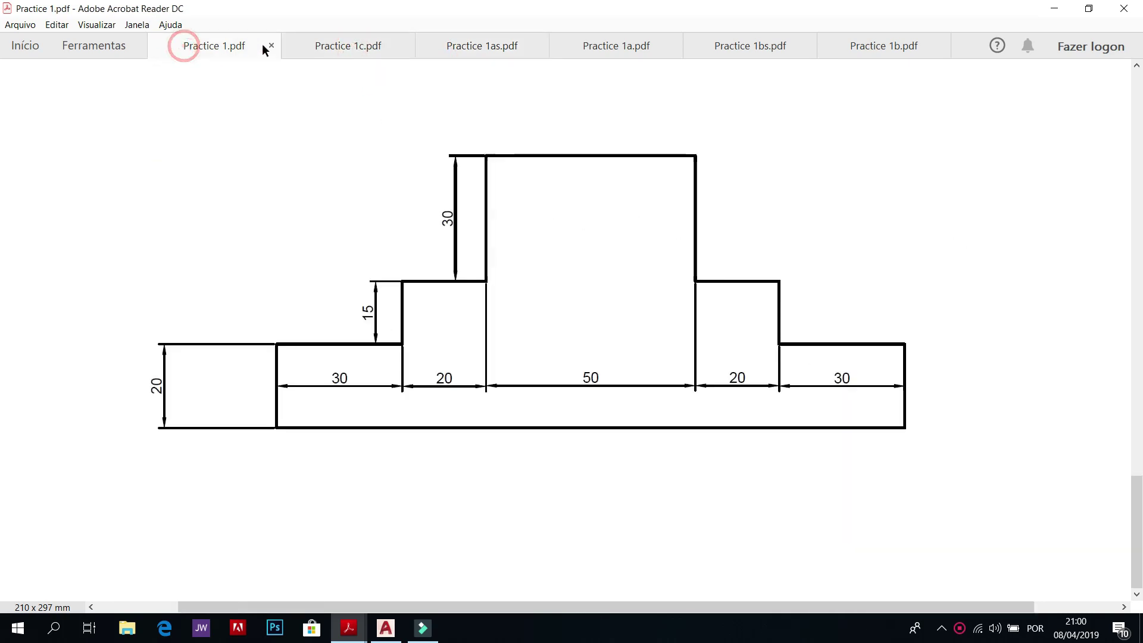
pyautogui.click(309, 45)
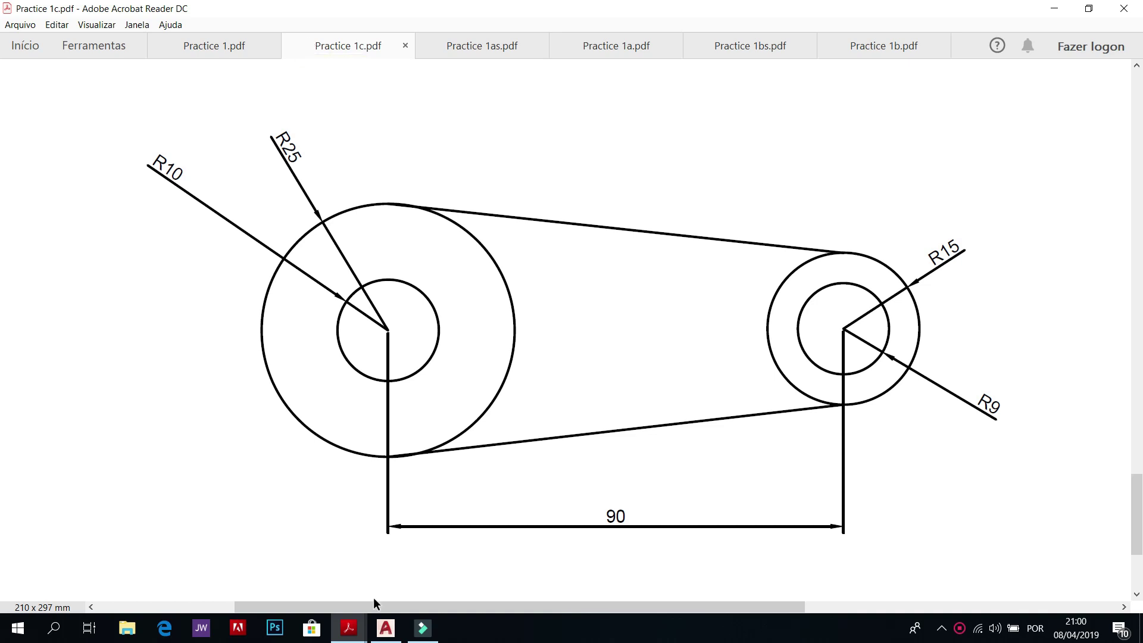
pyautogui.click(386, 627)
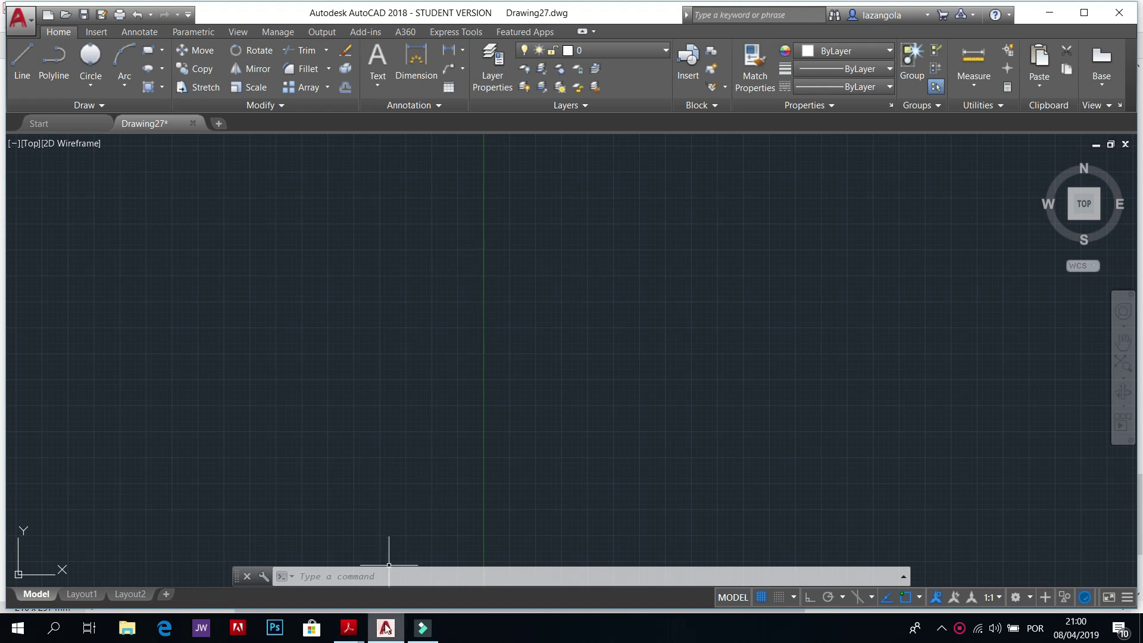
pyautogui.moveTo(346, 627)
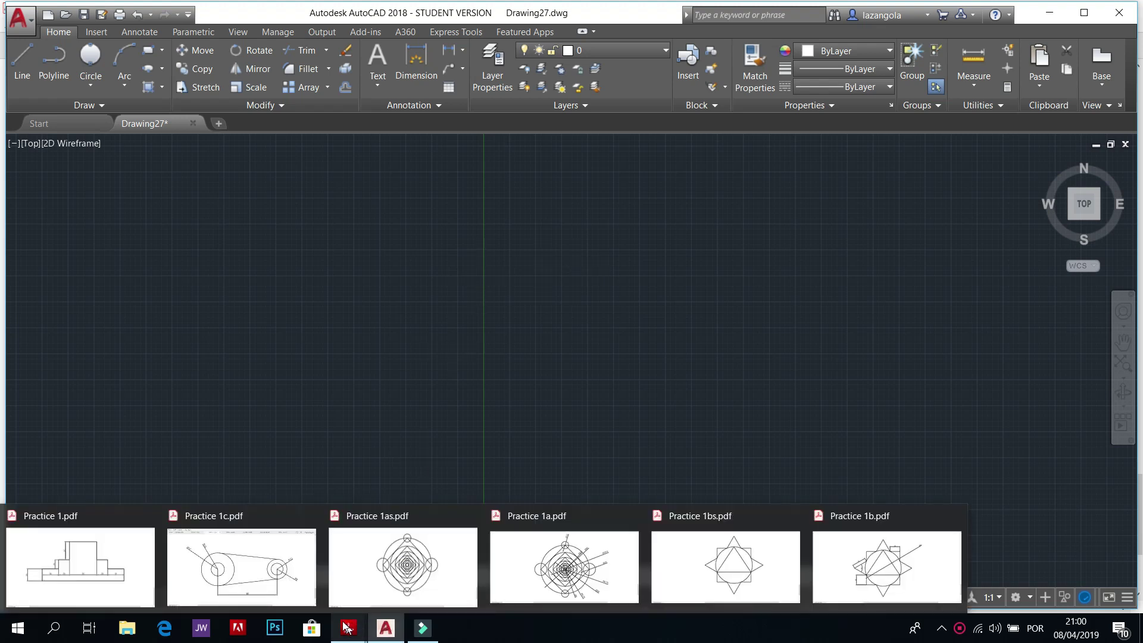
pyautogui.click(110, 568)
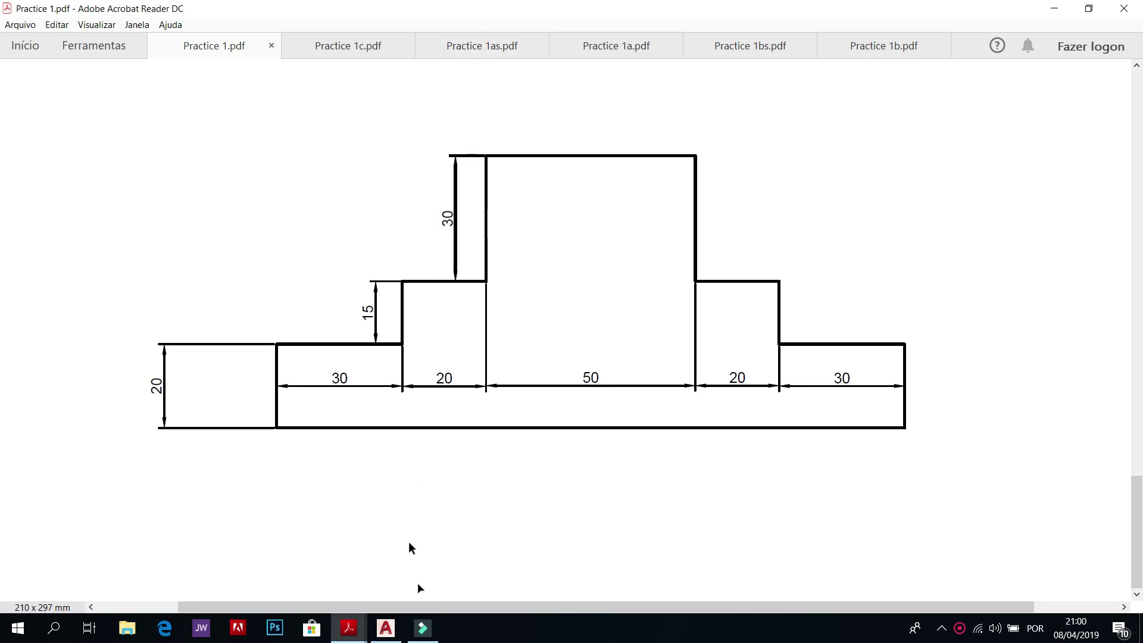
pyautogui.click(385, 627)
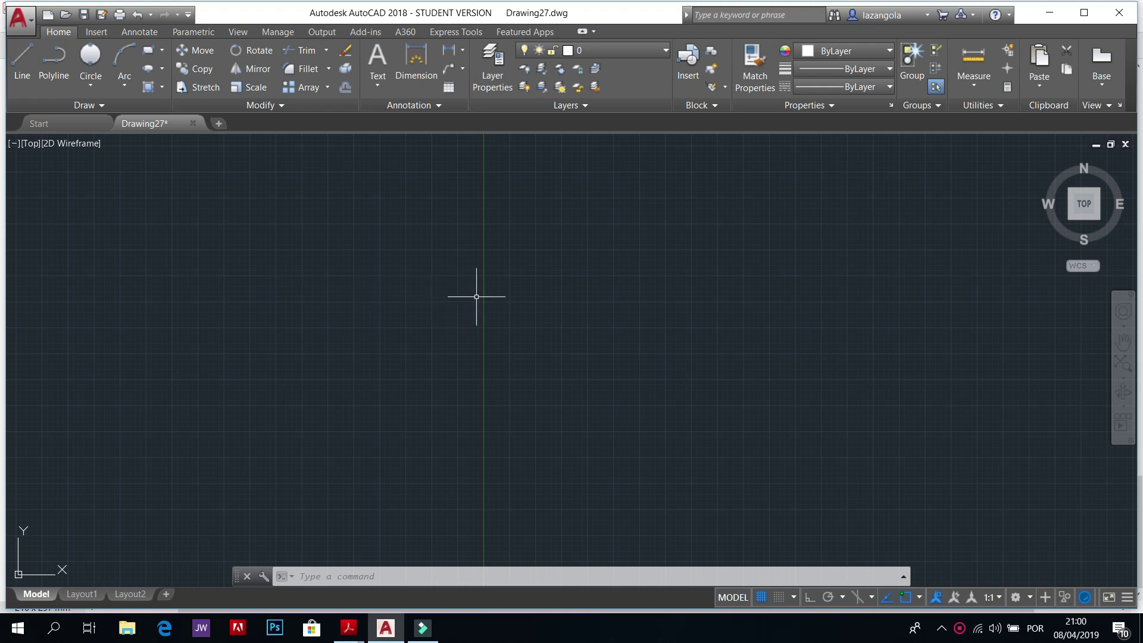
# Step: Run LIMITS with lower-left corner 0,0 and upper-right corner 150,150
pyautogui.write('l')
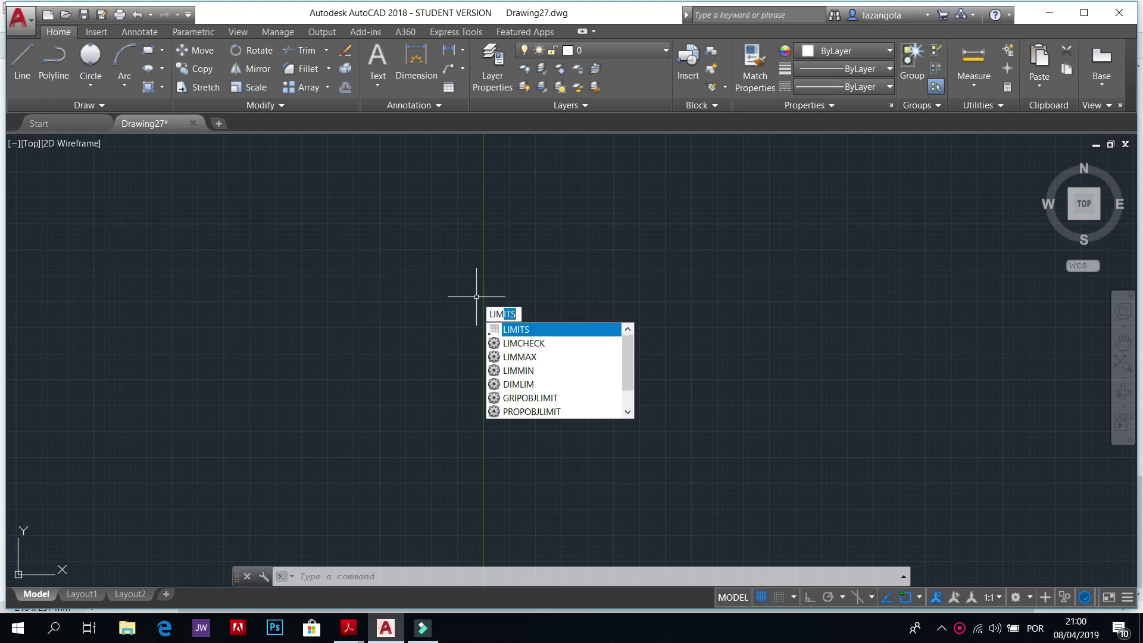
pyautogui.press('Return')
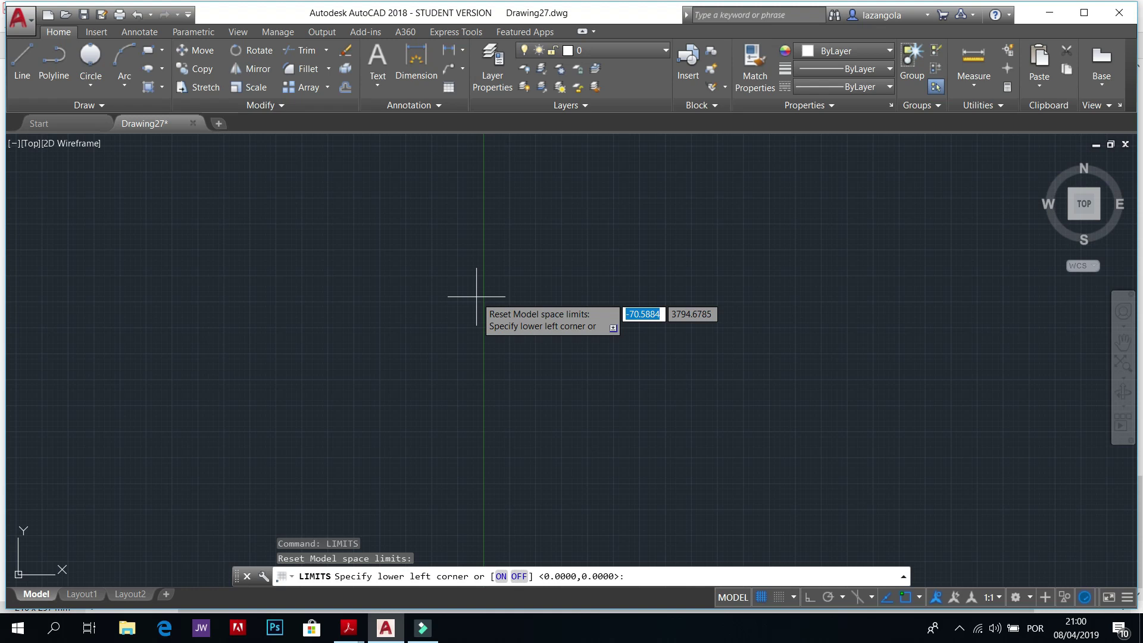
pyautogui.write('0')
pyautogui.press('Tab')
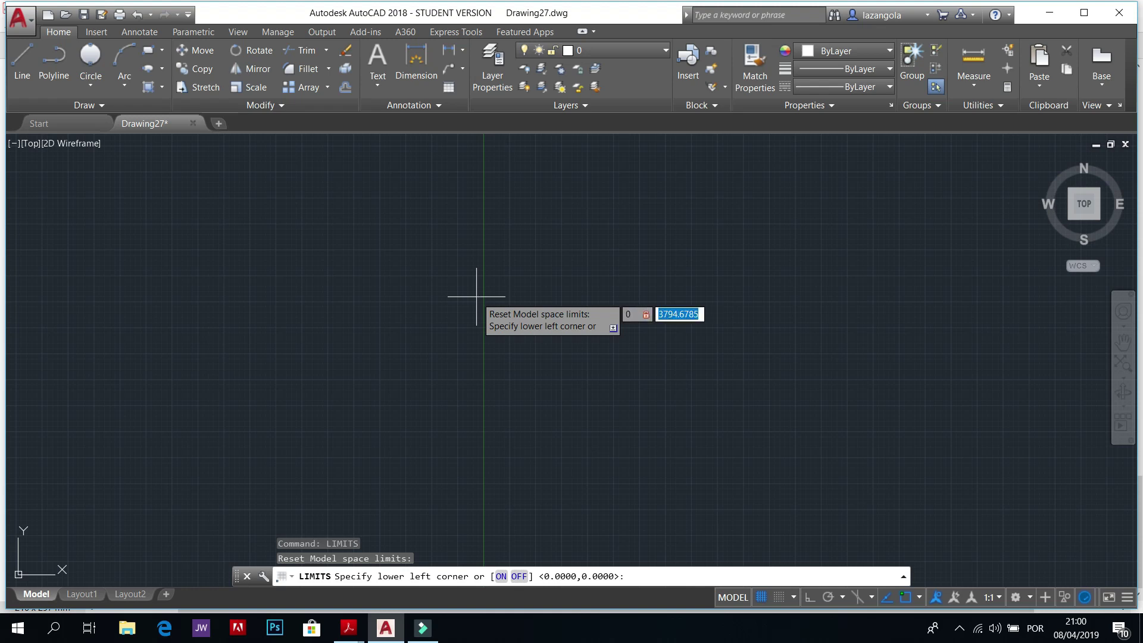
pyautogui.write('0')
pyautogui.press('Return')
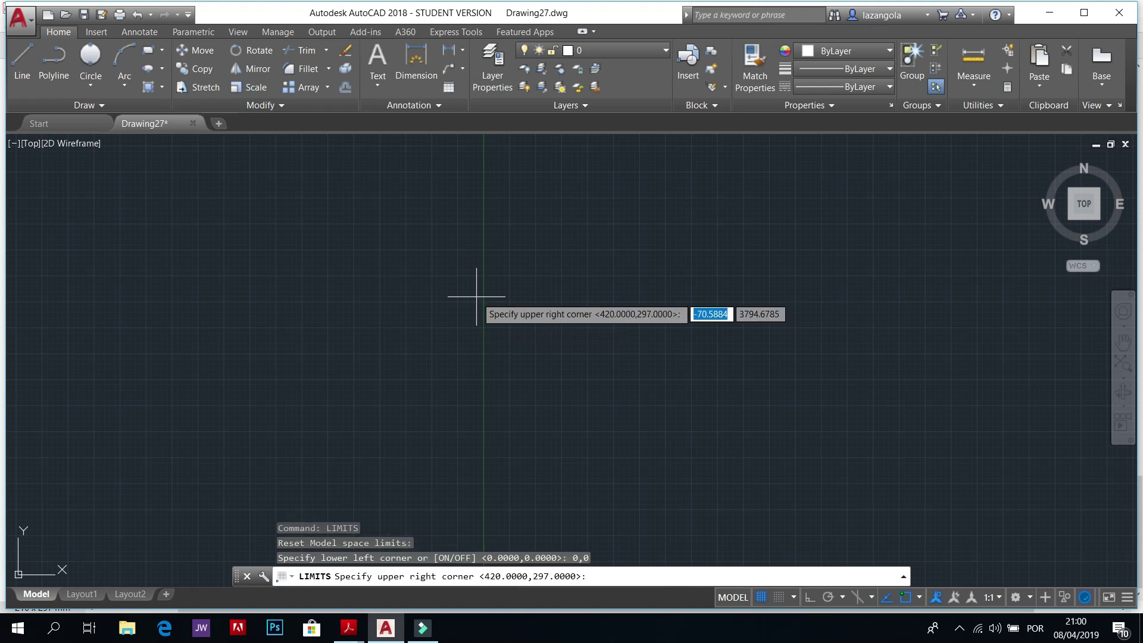
pyautogui.write('150')
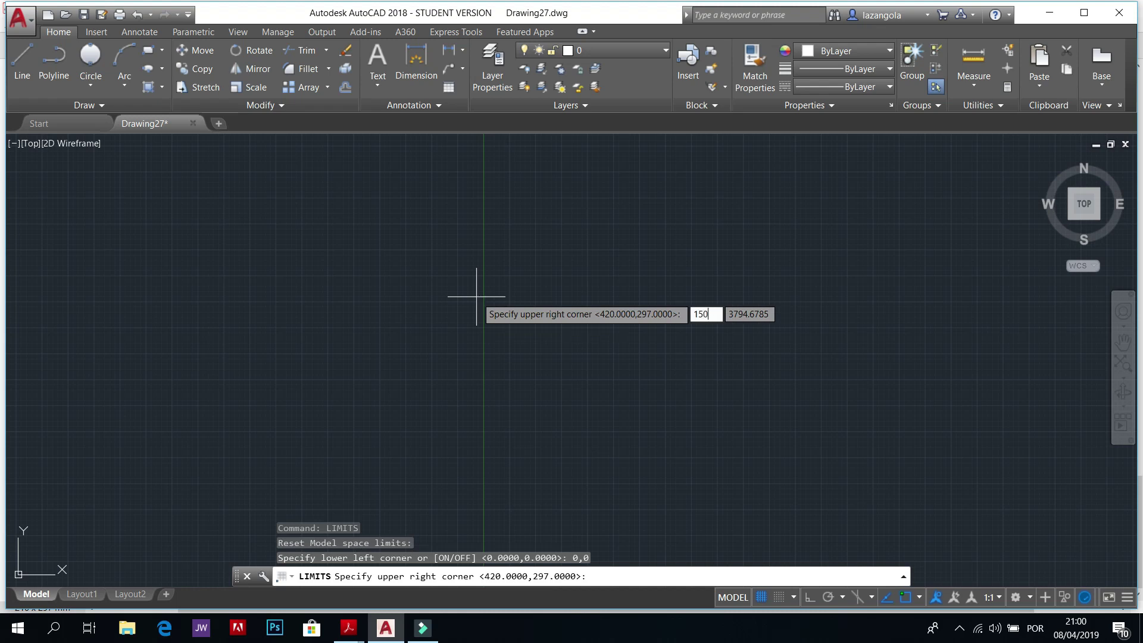
pyautogui.press('Tab')
pyautogui.write('1')
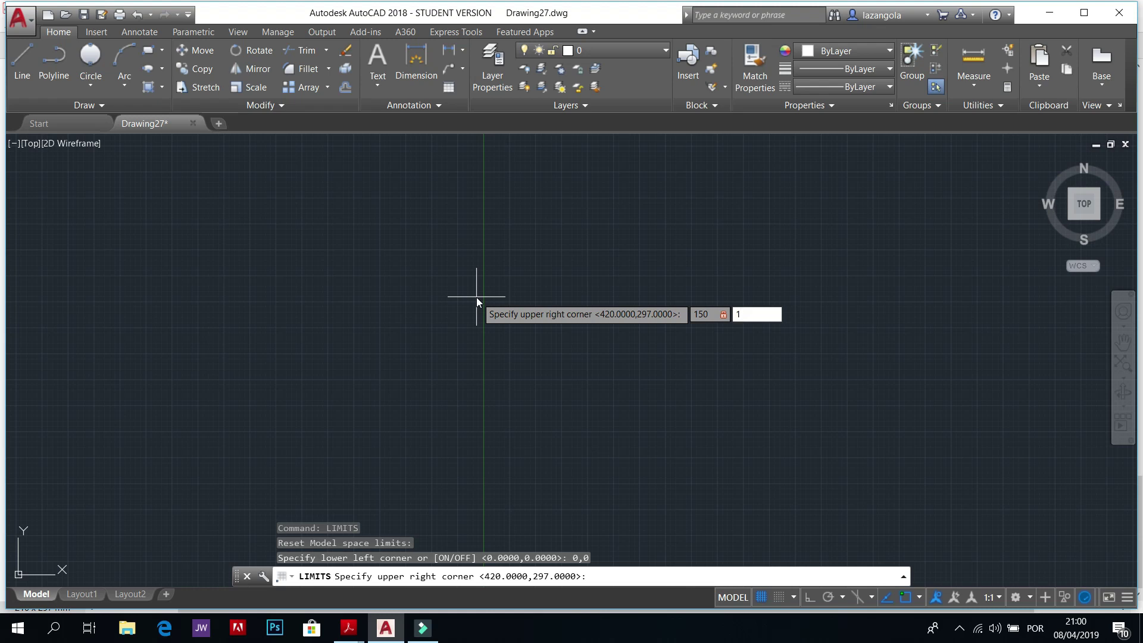
pyautogui.write('50')
pyautogui.press('Return')
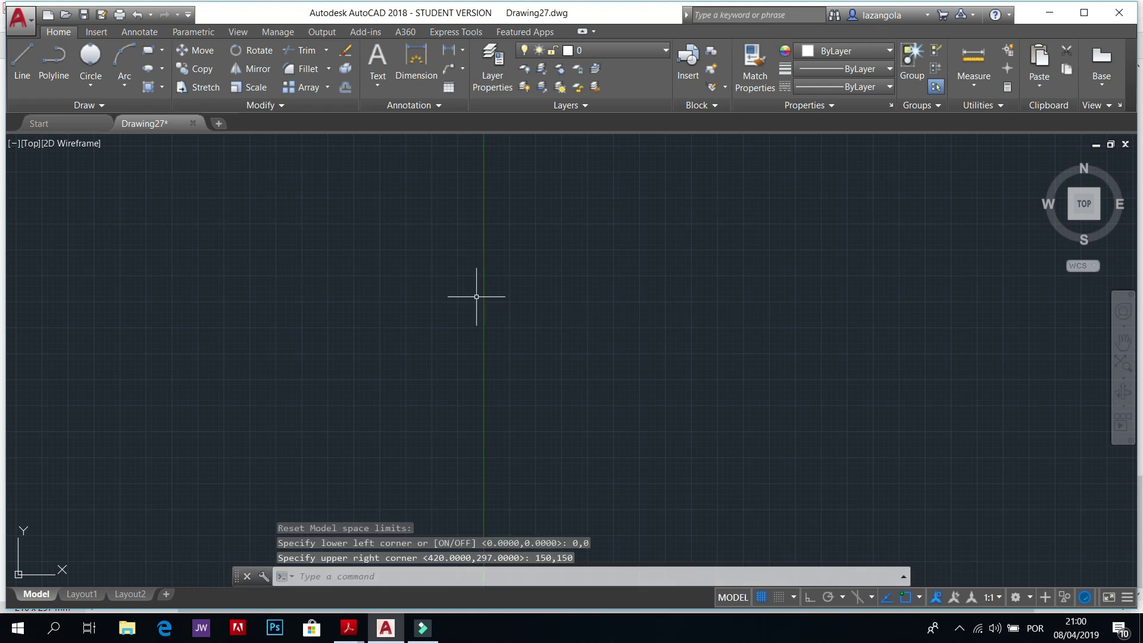
# Step: Zoom All to the 150 by 150 limits and pan so the origin sits lower-left
pyautogui.click(1124, 377)
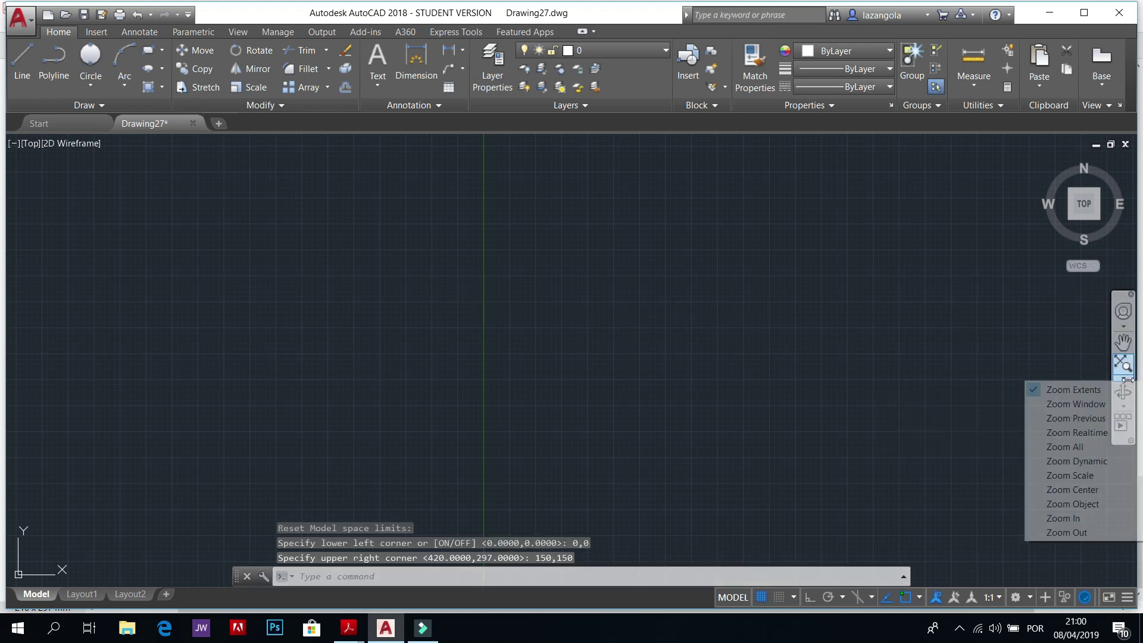
pyautogui.click(1065, 446)
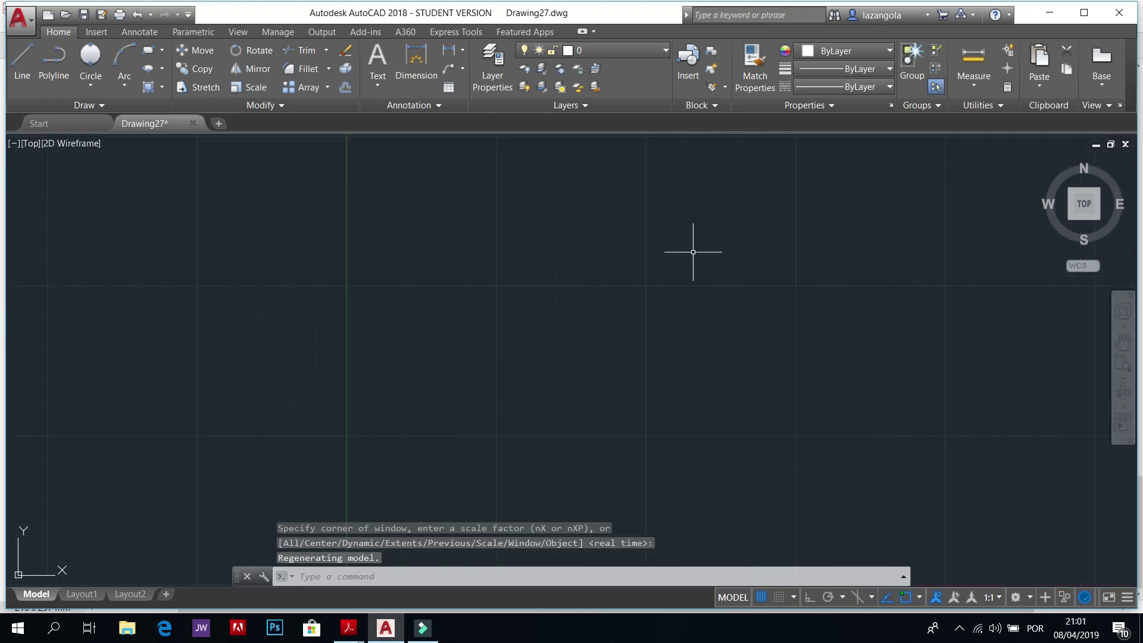
pyautogui.click(1122, 340)
pyautogui.moveTo(865, 331)
pyautogui.mouseDown()
pyautogui.moveTo(539, 298)
pyautogui.moveTo(579, 309)
pyautogui.mouseUp()
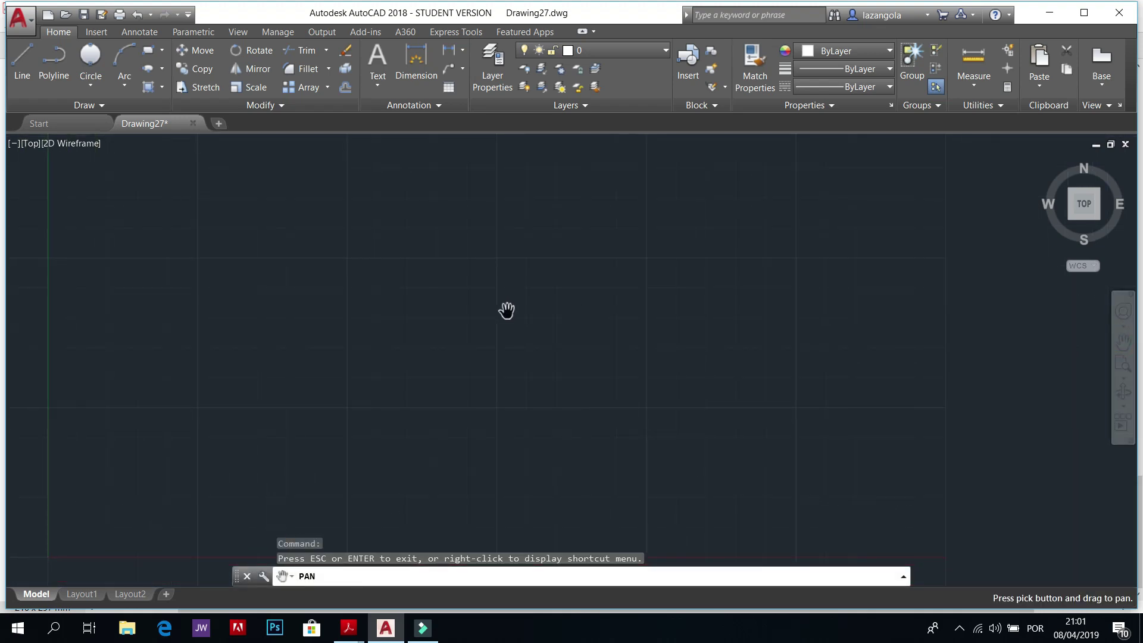
pyautogui.press('Escape')
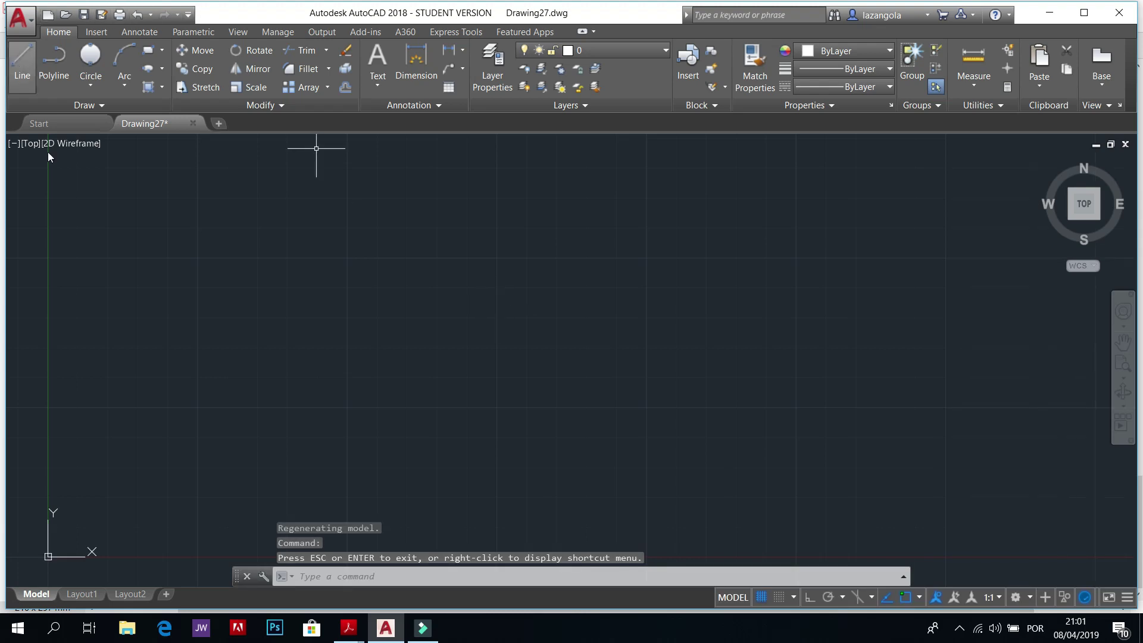
# Step: Check the Practice 1.pdf reference, then start the LINE command
pyautogui.moveTo(348, 627)
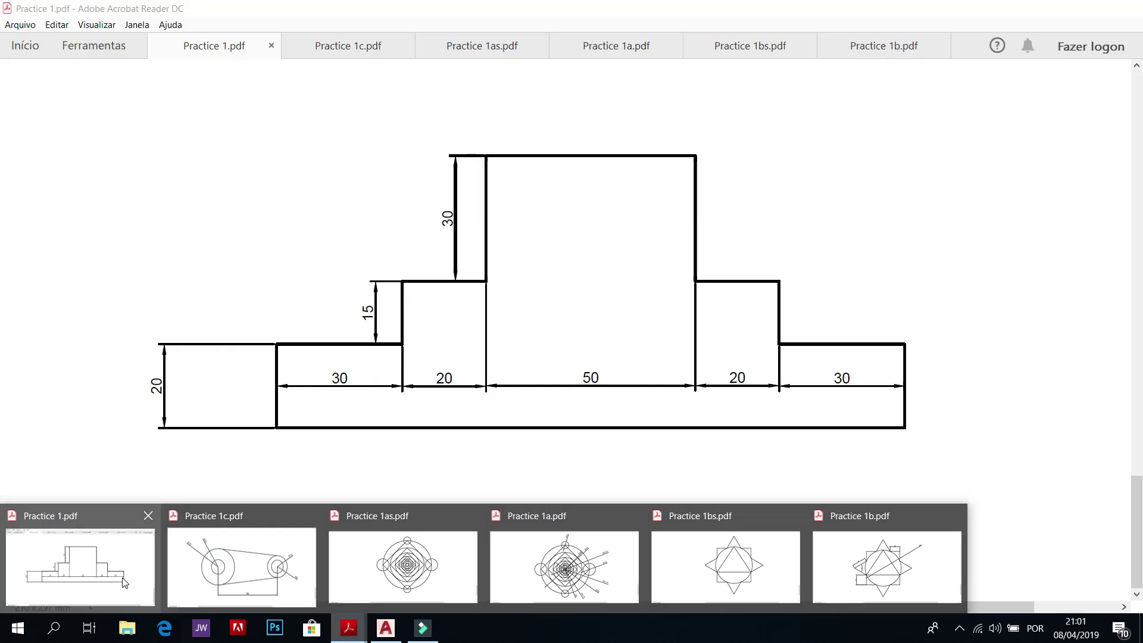
pyautogui.moveTo(125, 582)
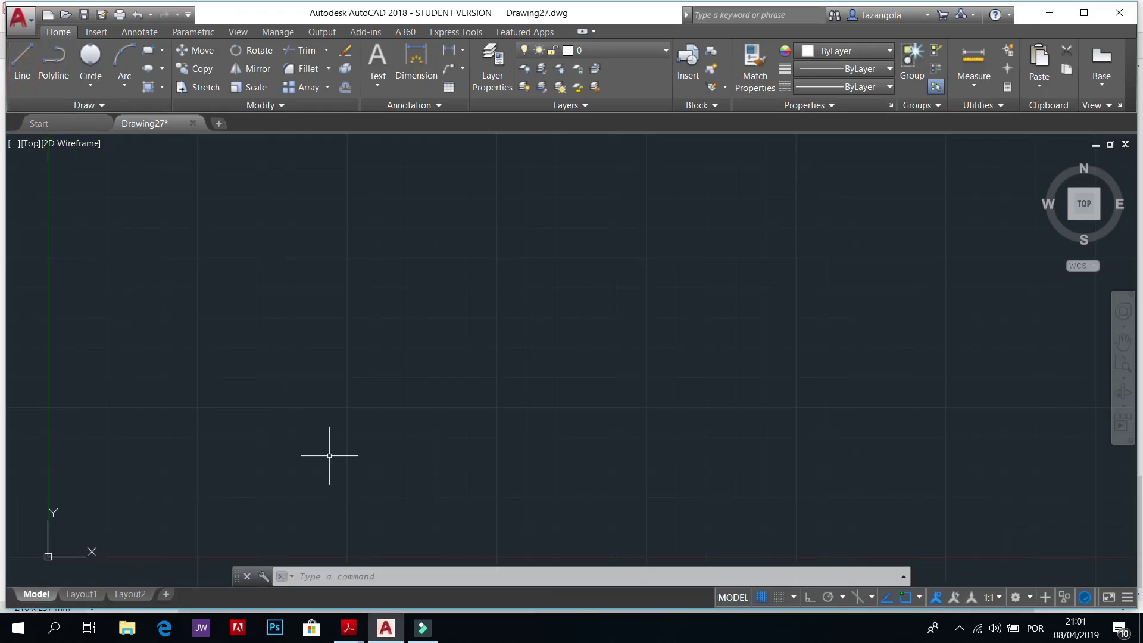
pyautogui.click(22, 59)
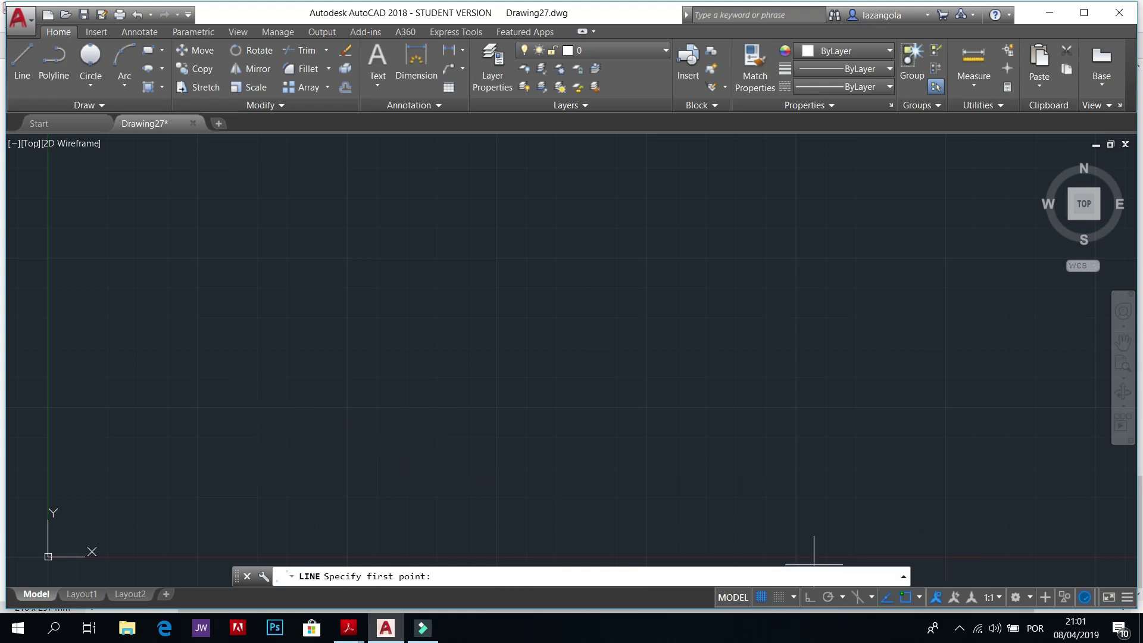
# Step: With Ortho on, draw the profile's left side: 20 up, 30, 15 up, 20, 30 up
pyautogui.click(809, 598)
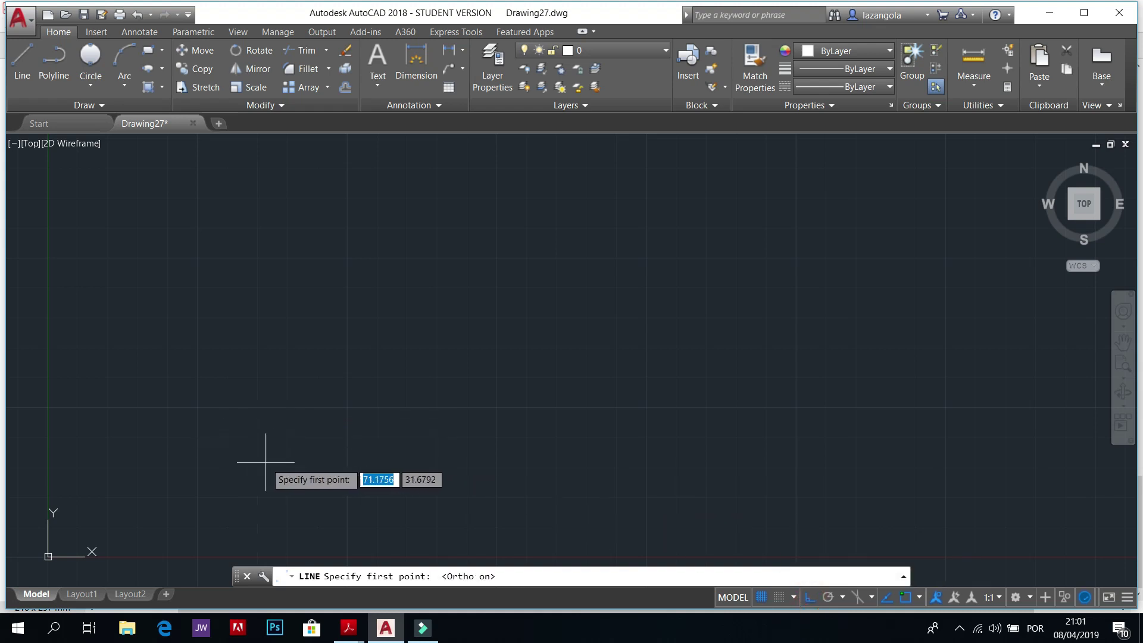
pyautogui.click(268, 462)
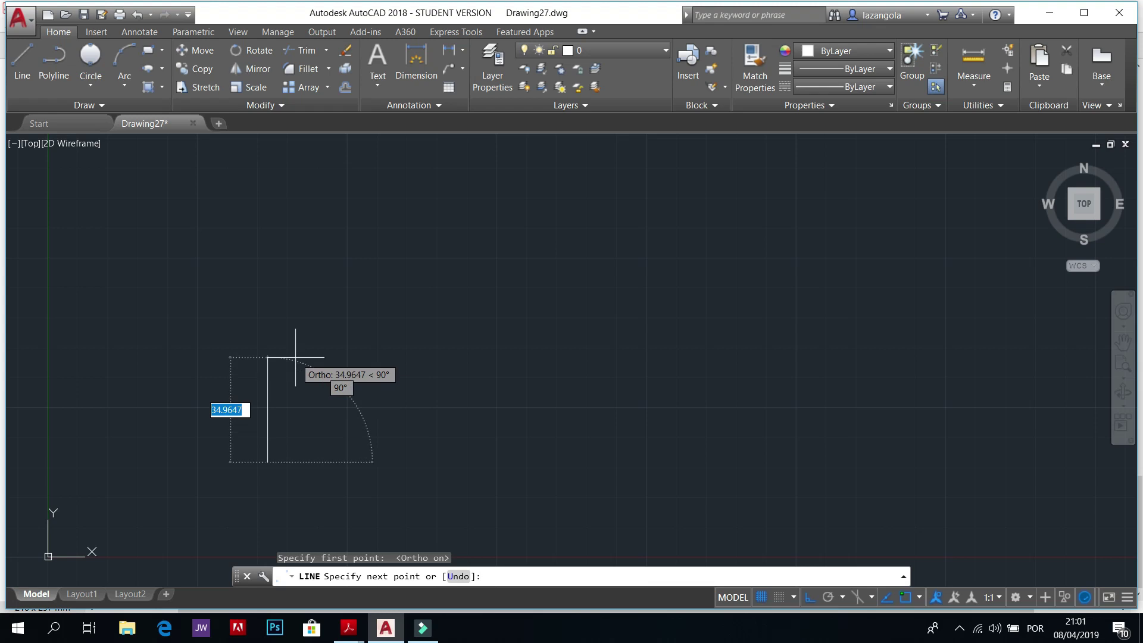
pyautogui.write('20')
pyautogui.press('Return')
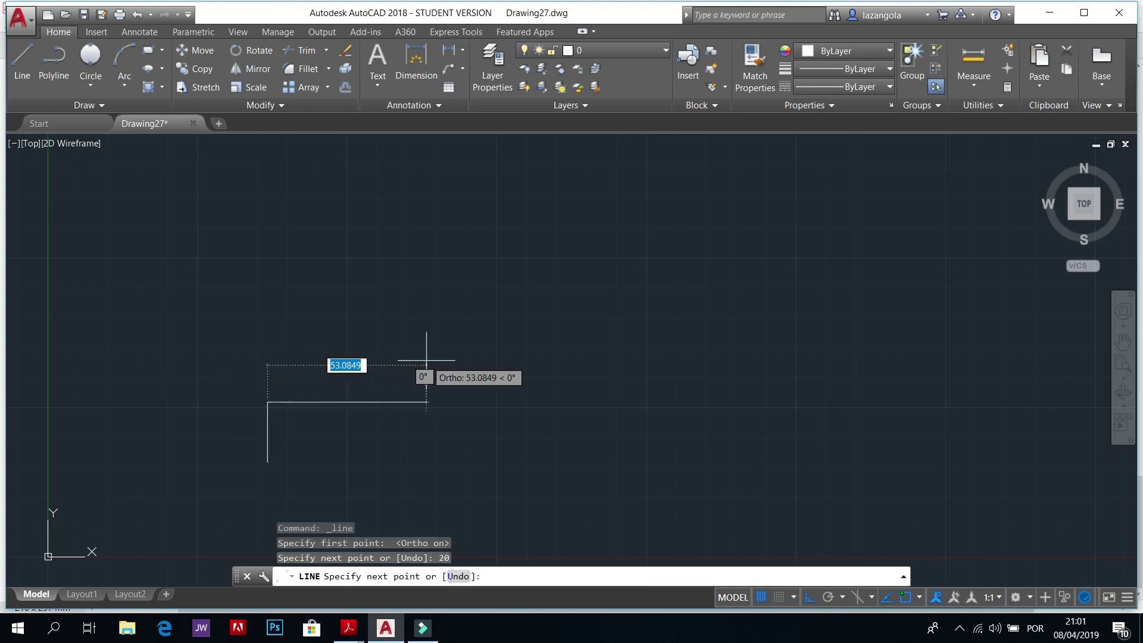
pyautogui.write('30')
pyautogui.press('Return')
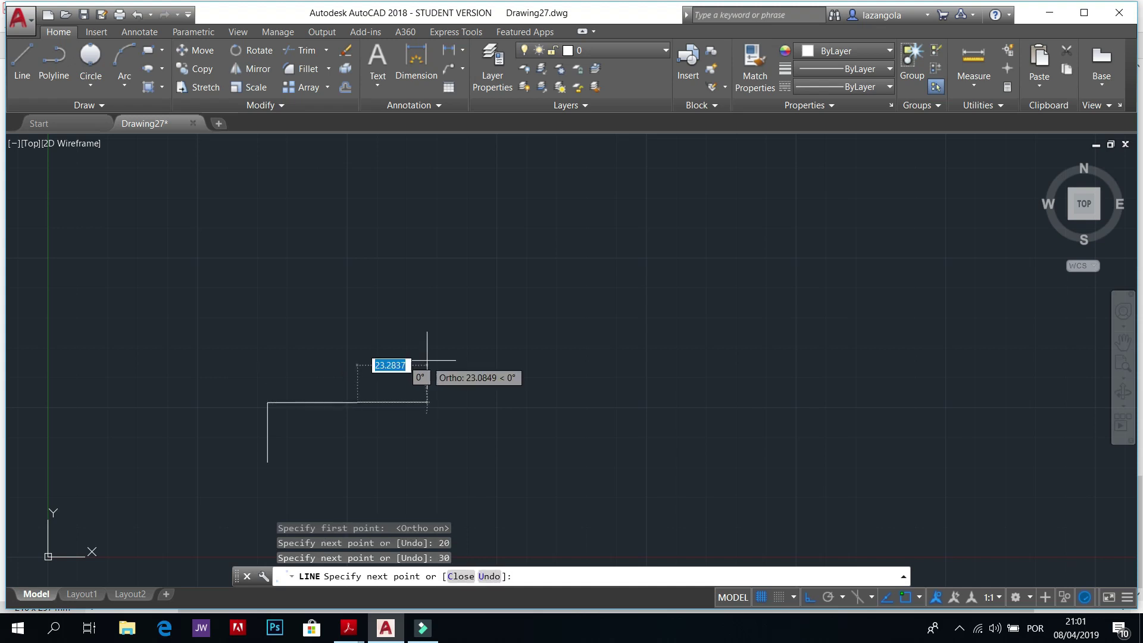
pyautogui.write('15')
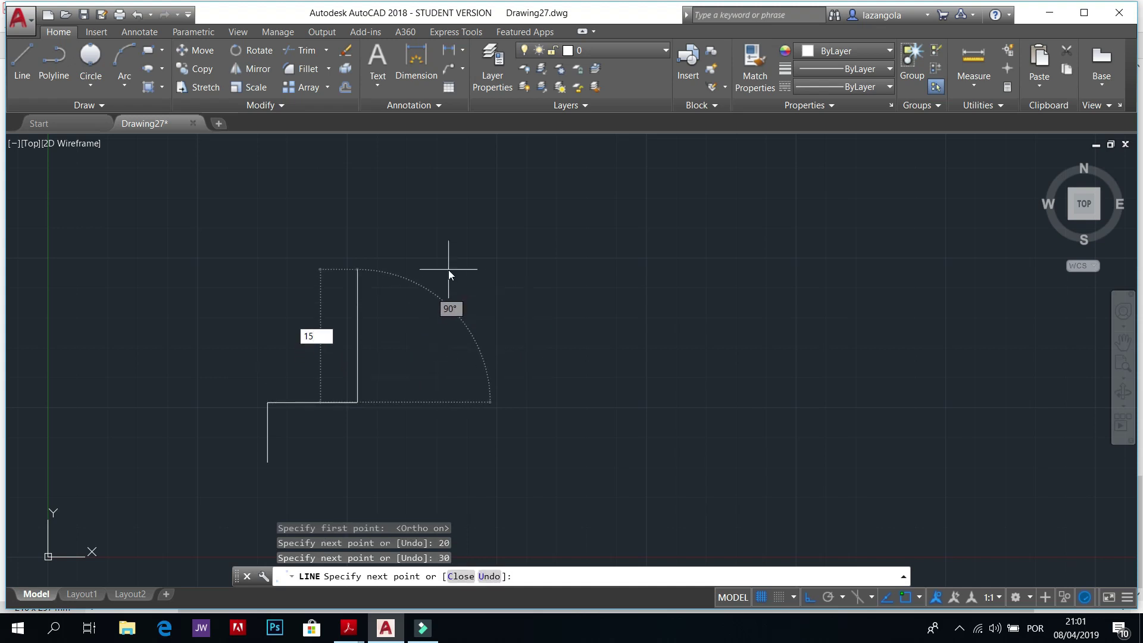
pyautogui.press('Return')
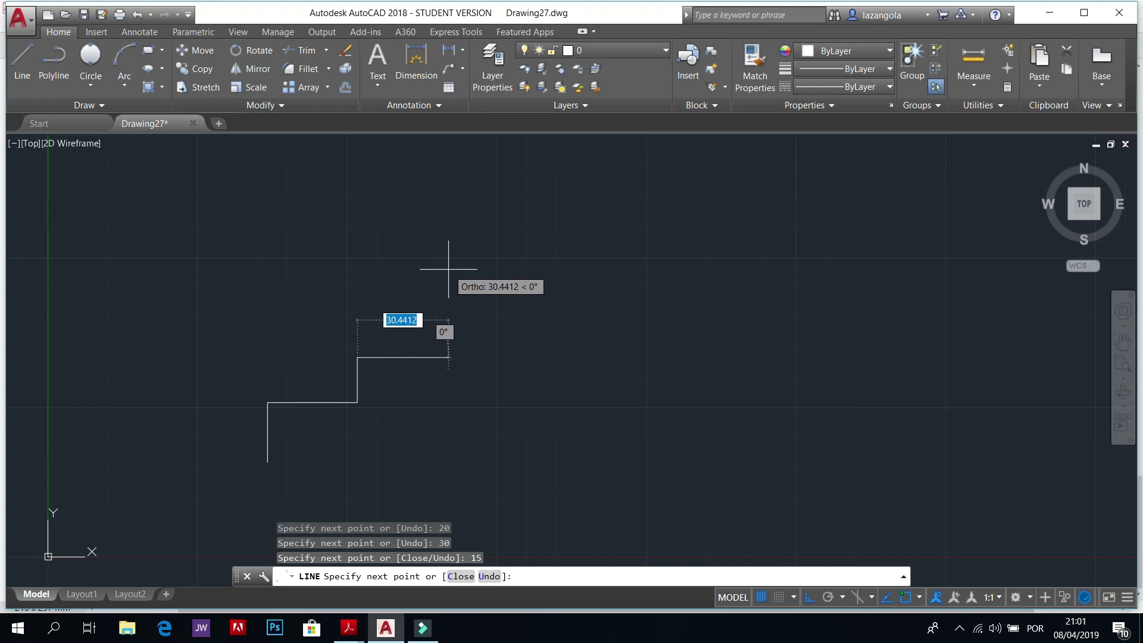
pyautogui.write('20')
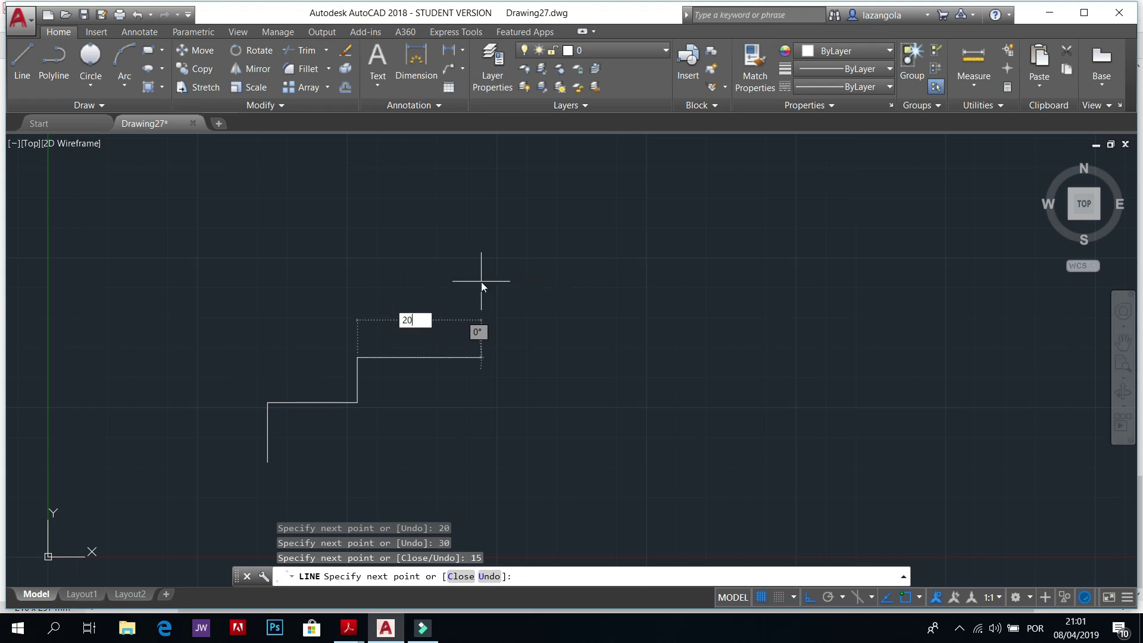
pyautogui.press('Return')
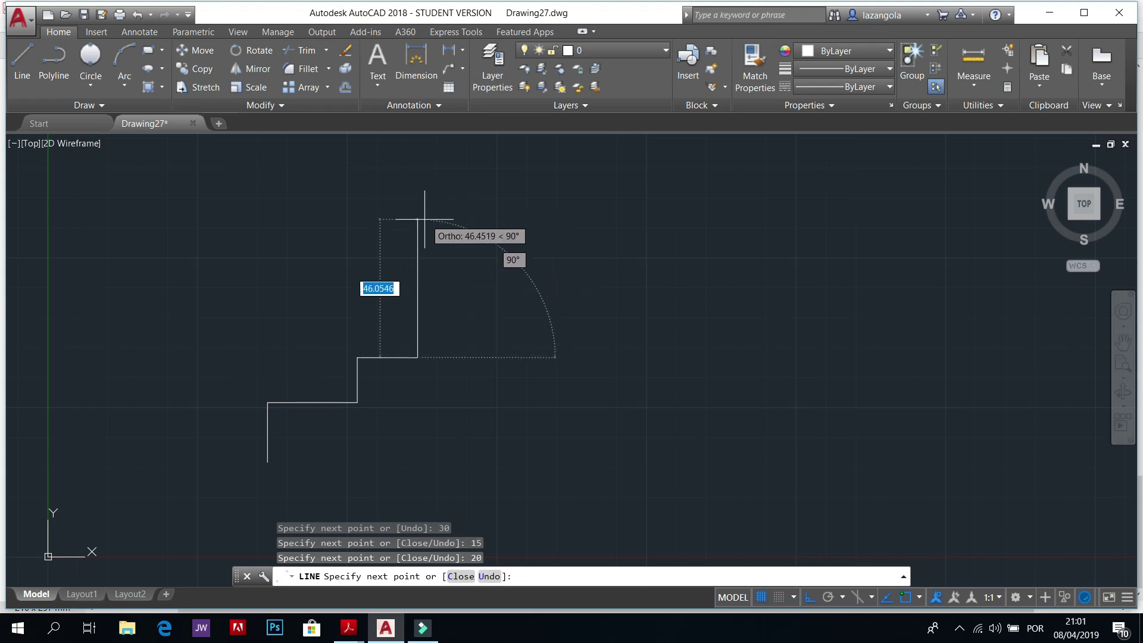
pyautogui.write('30')
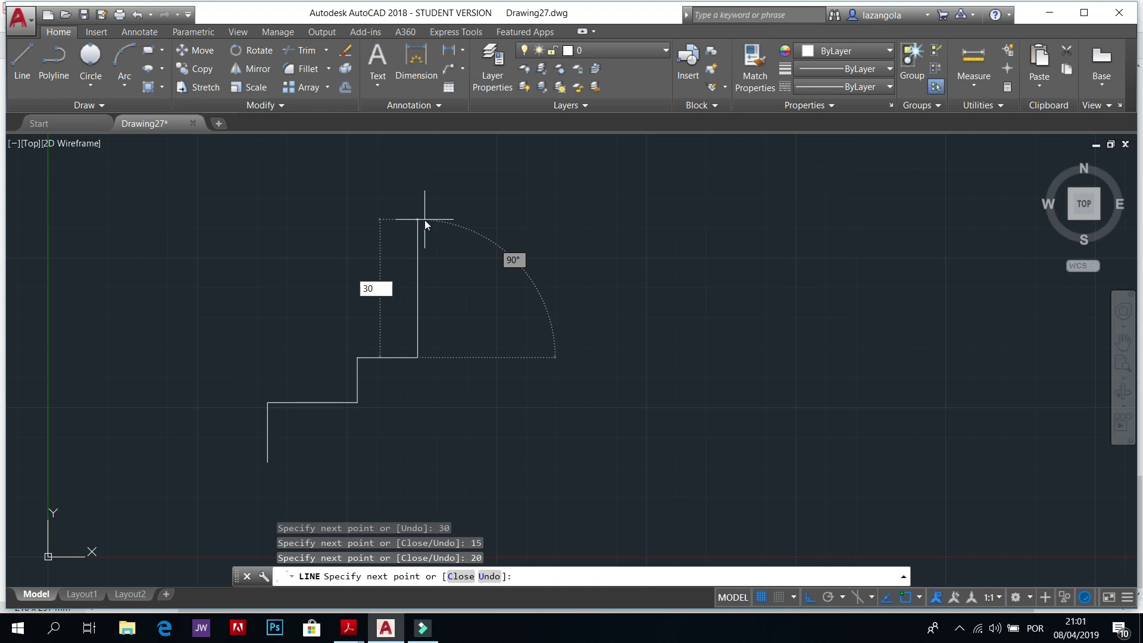
pyautogui.press('Return')
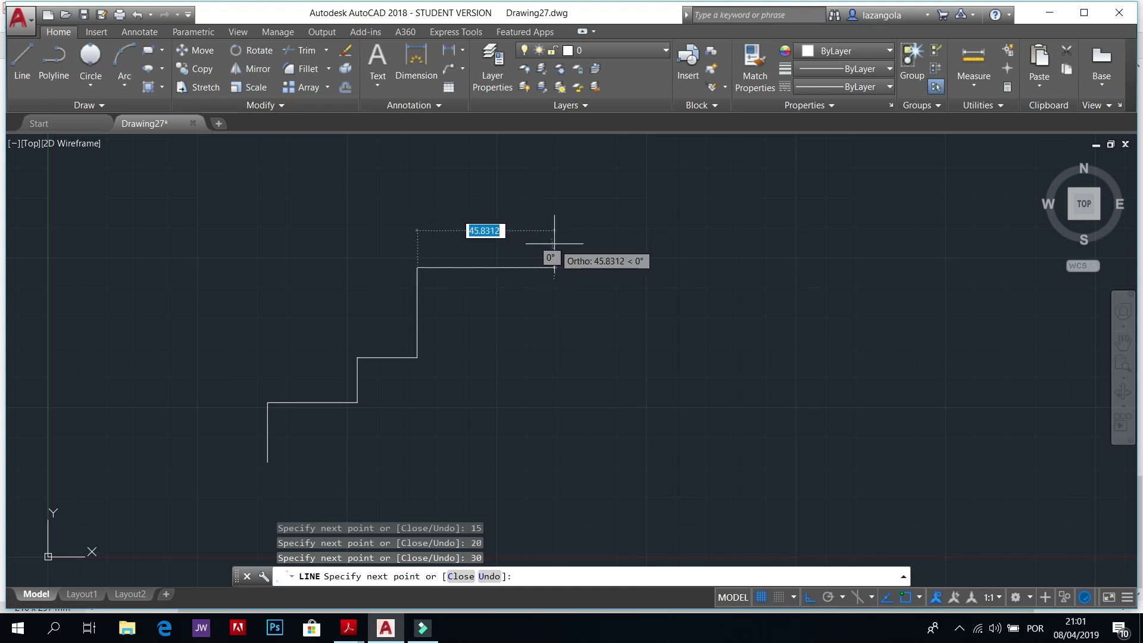
# Step: Draw the 50 top edge, then 30, 20, 15, 30, 20 down to the base, and Close
pyautogui.write('50')
pyautogui.press('Return')
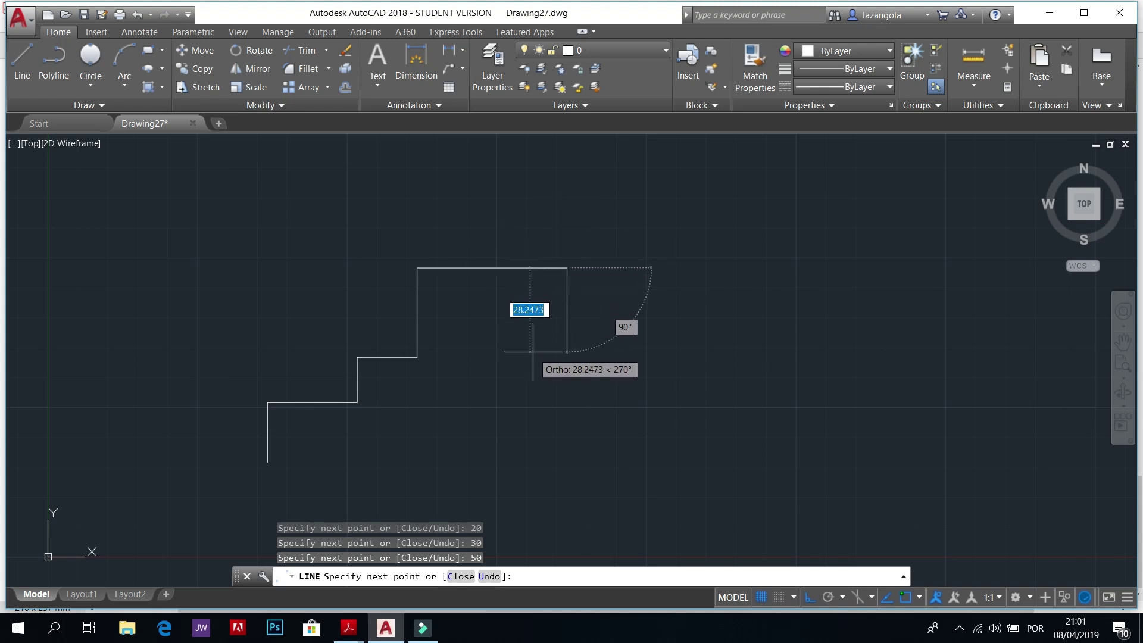
pyautogui.write('30')
pyautogui.press('Return')
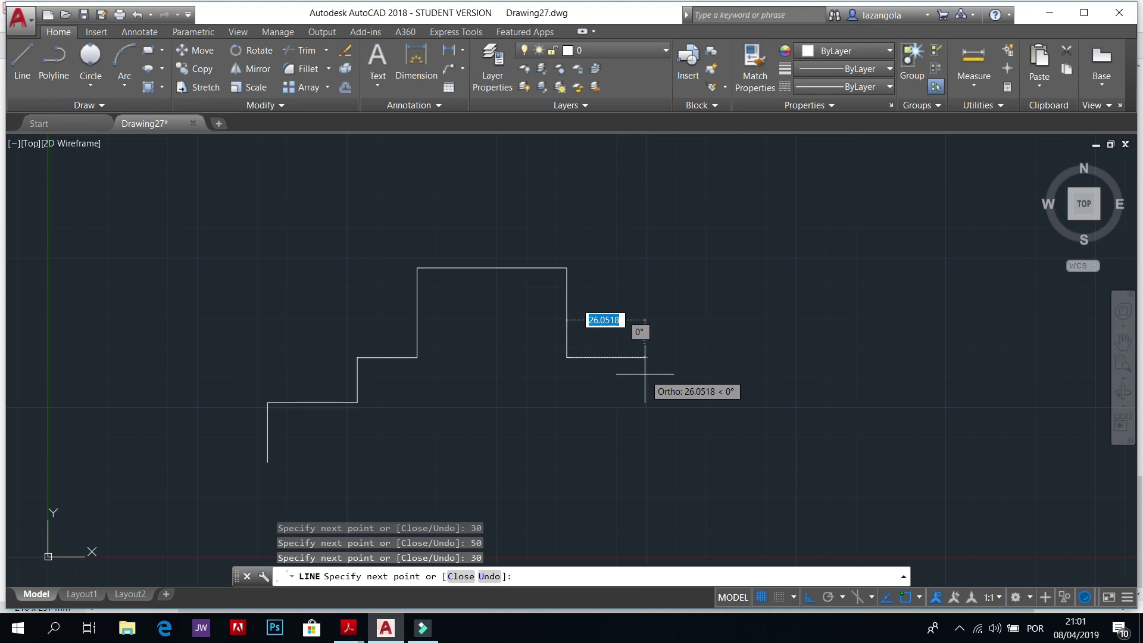
pyautogui.write('20')
pyautogui.press('Return')
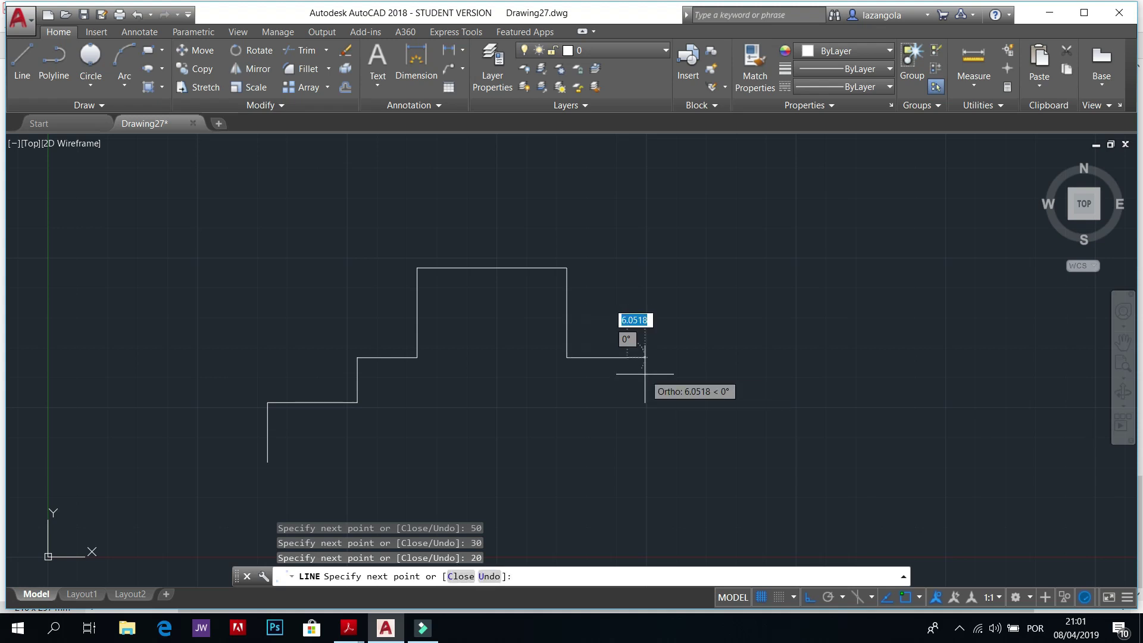
pyautogui.write('15')
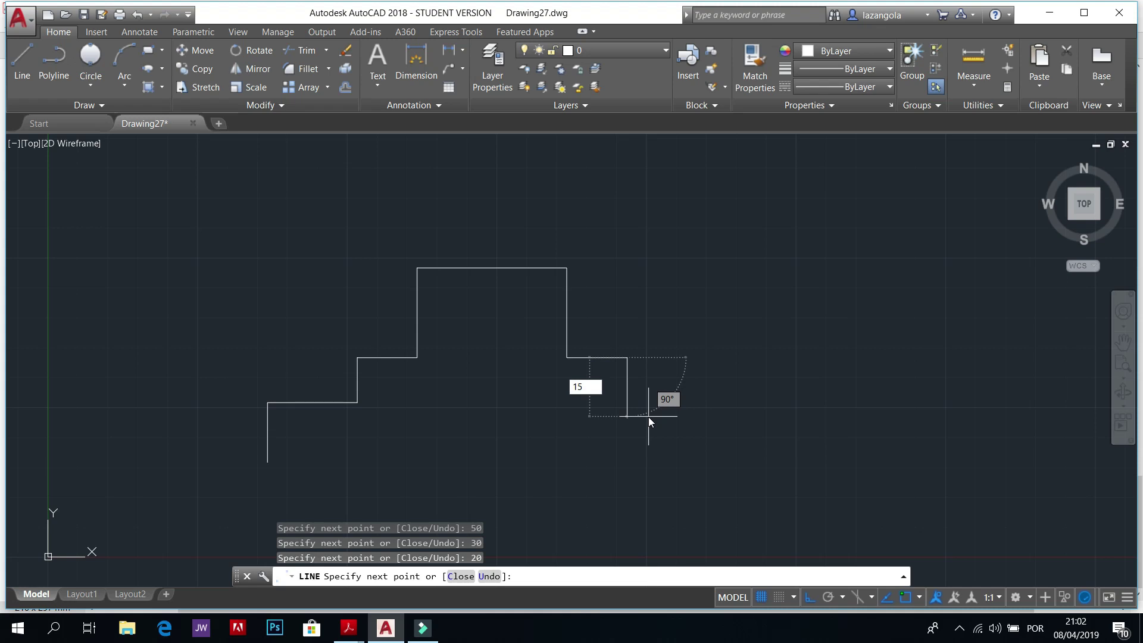
pyautogui.press('Return')
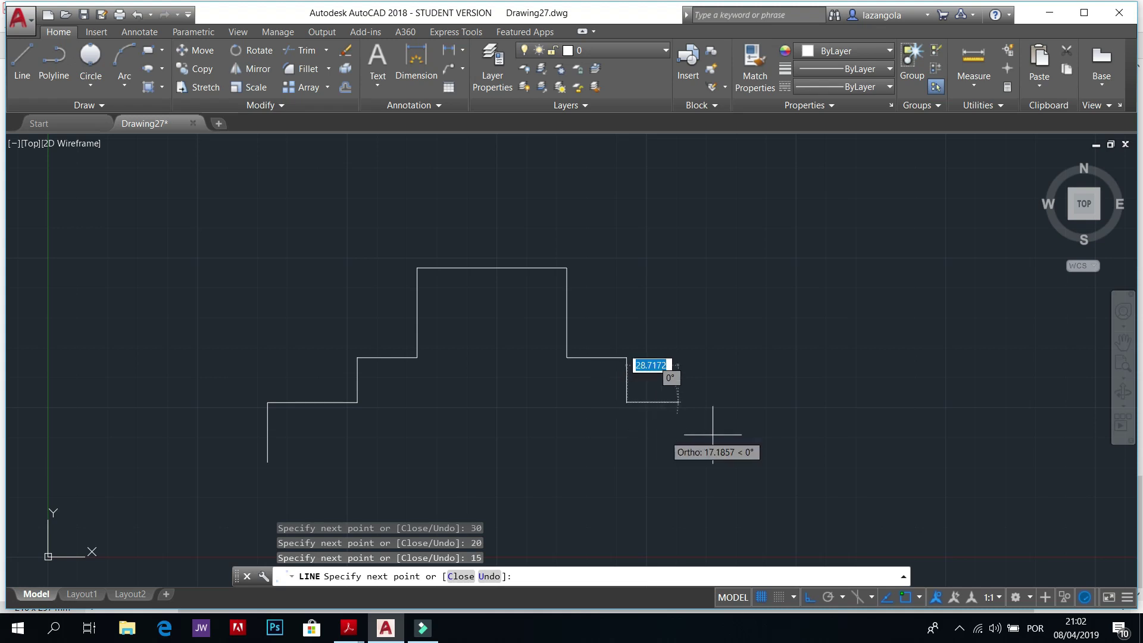
pyautogui.write('30')
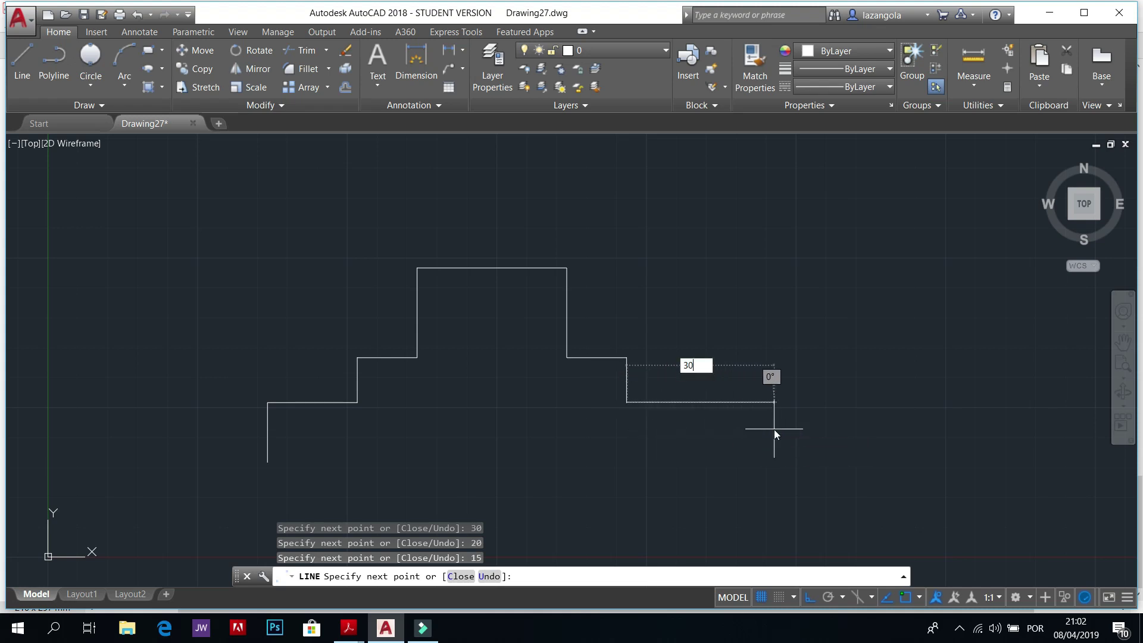
pyautogui.press('Return')
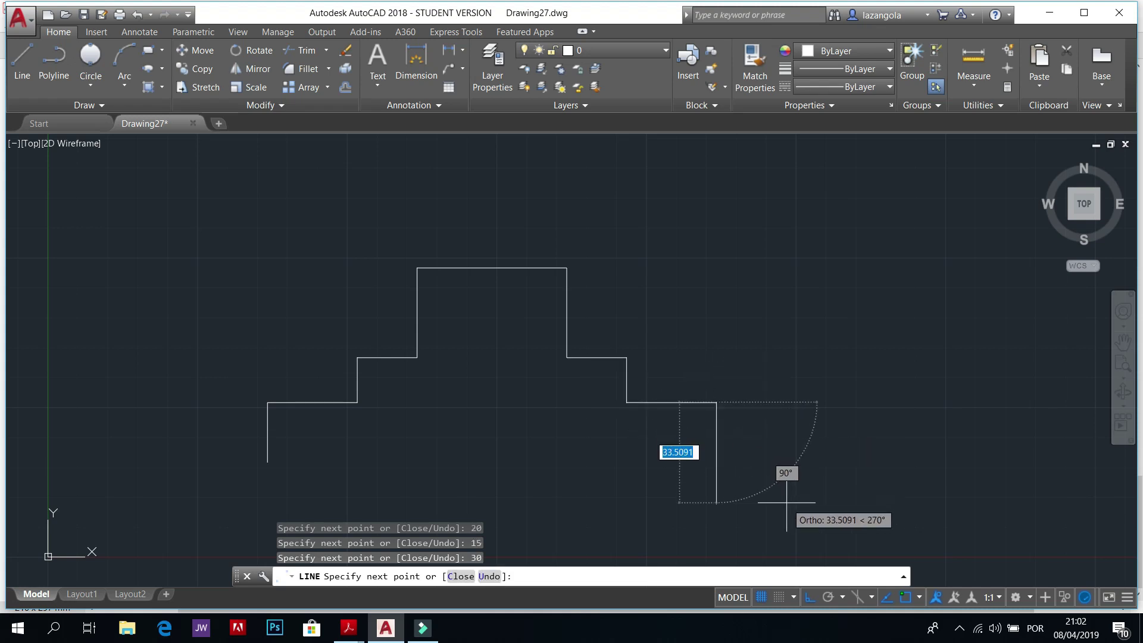
pyautogui.write('20')
pyautogui.press('Return')
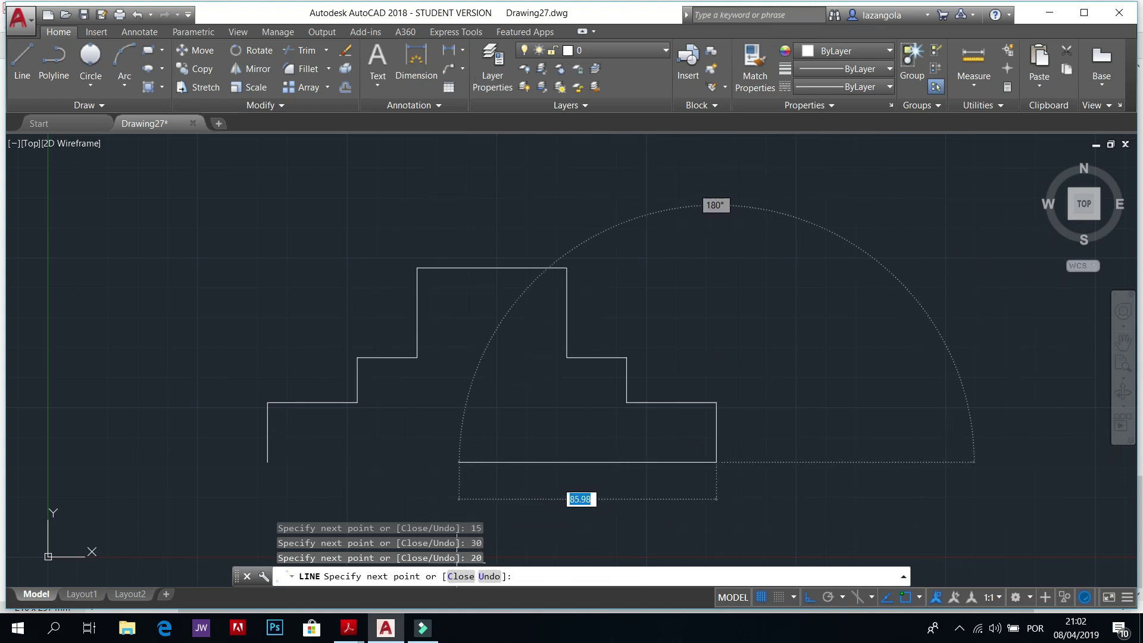
pyautogui.click(460, 577)
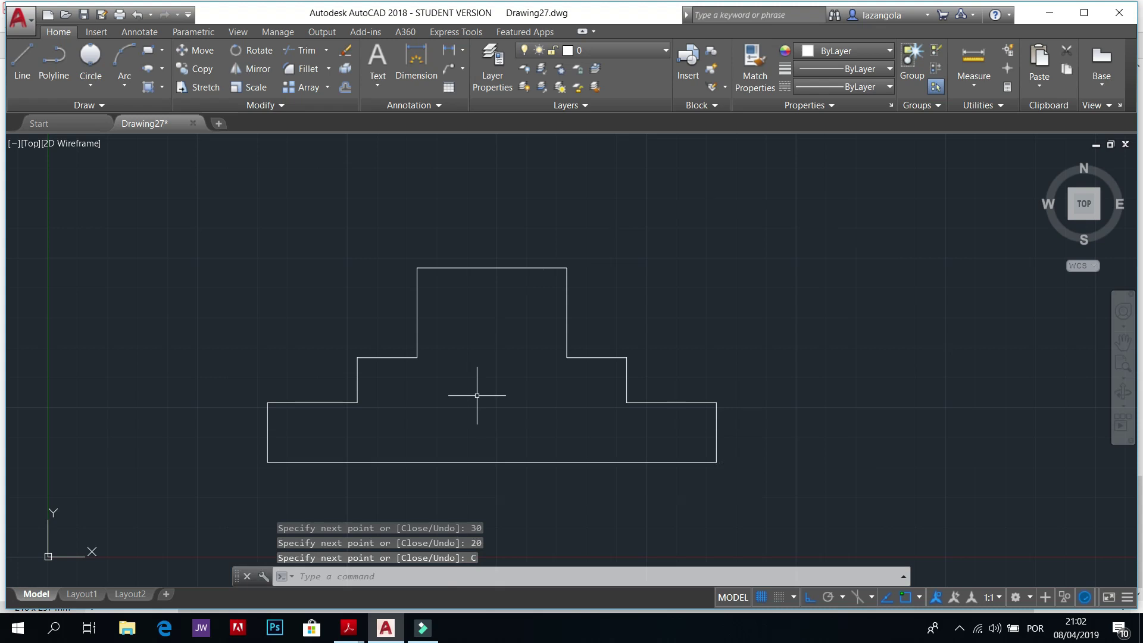
pyautogui.moveTo(348, 628)
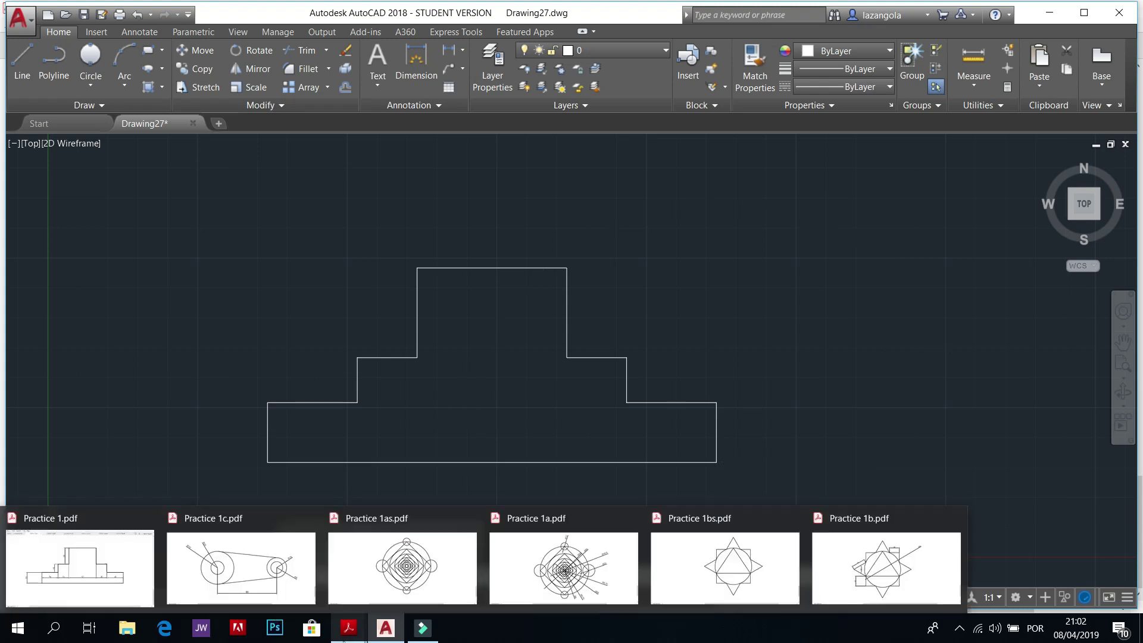
pyautogui.click(71, 580)
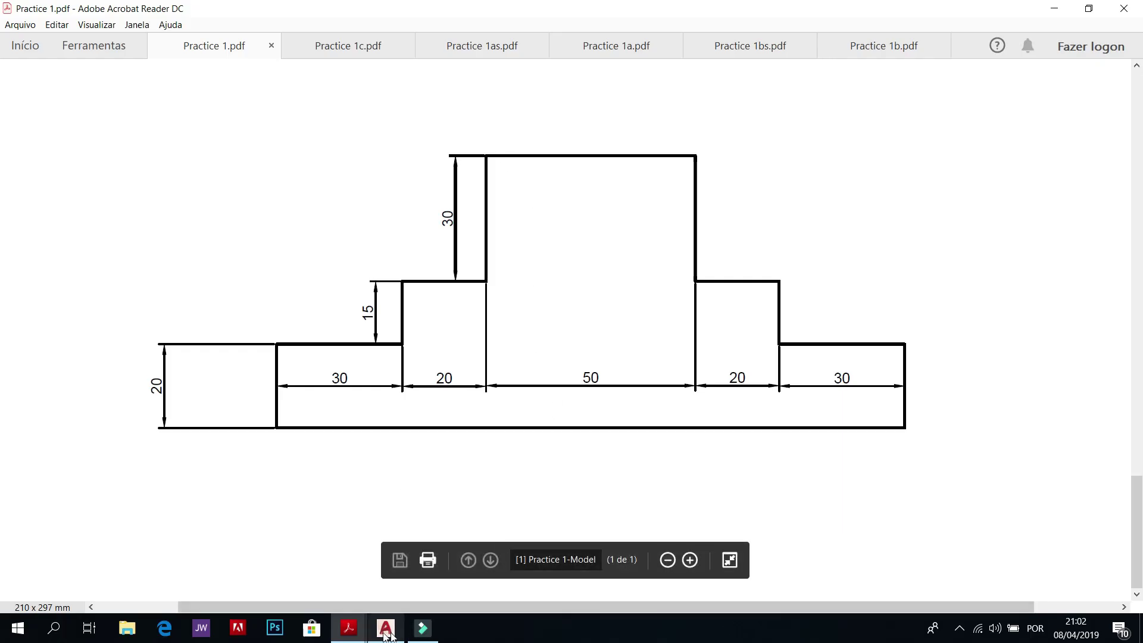
pyautogui.moveTo(386, 631)
pyautogui.click(386, 582)
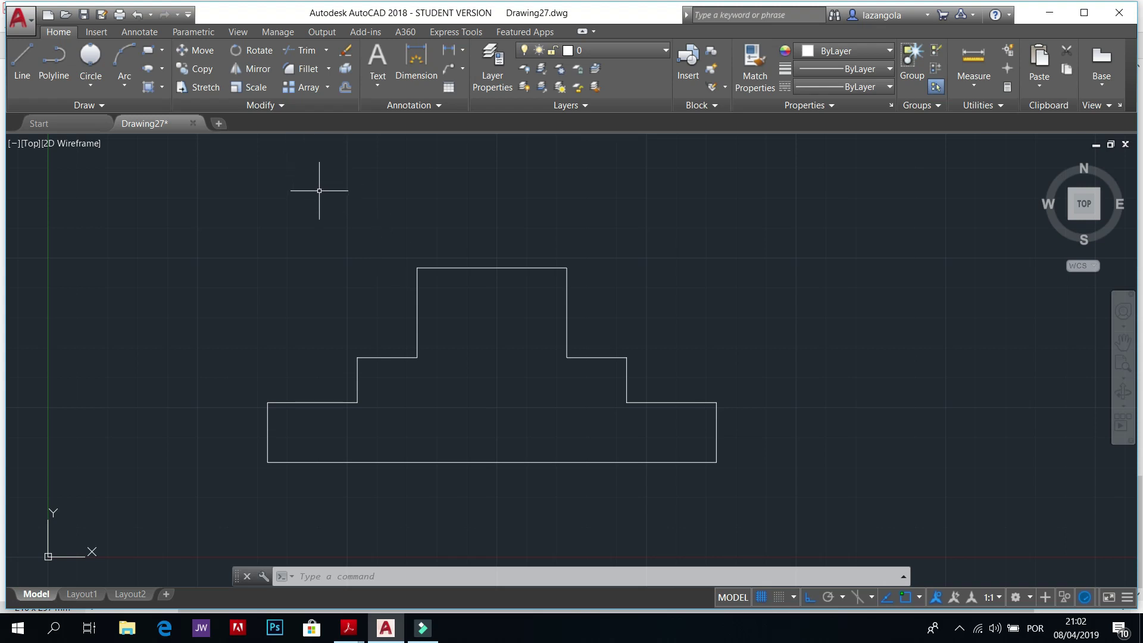
# Step: Create the blank Drawing28 and check the Practice 1c.pdf pulley reference
pyautogui.click(221, 124)
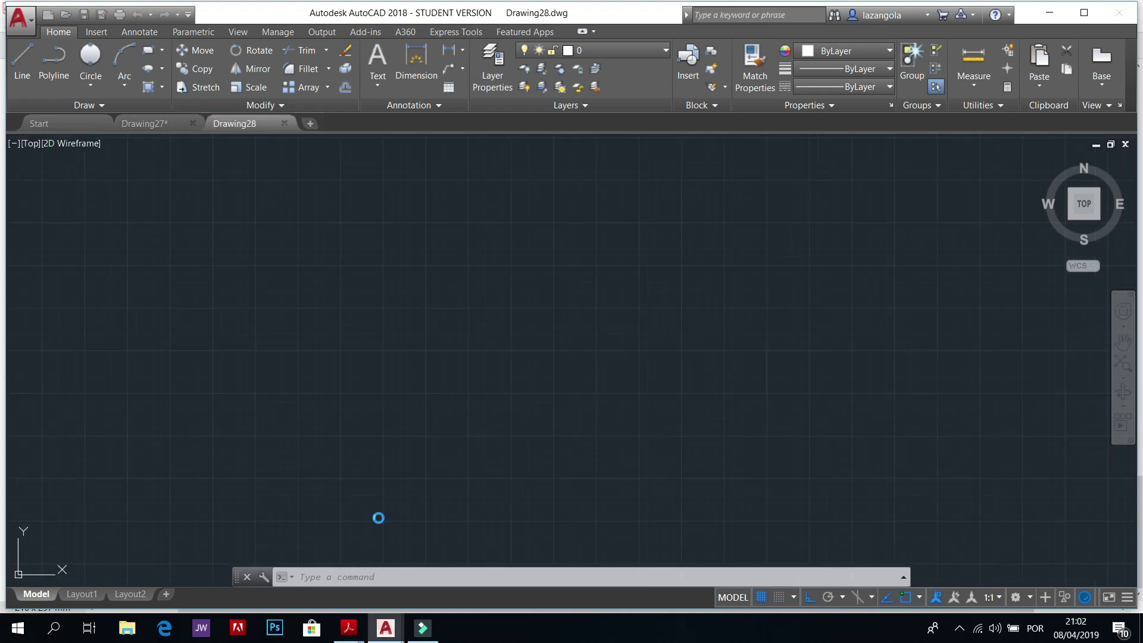
pyautogui.moveTo(357, 632)
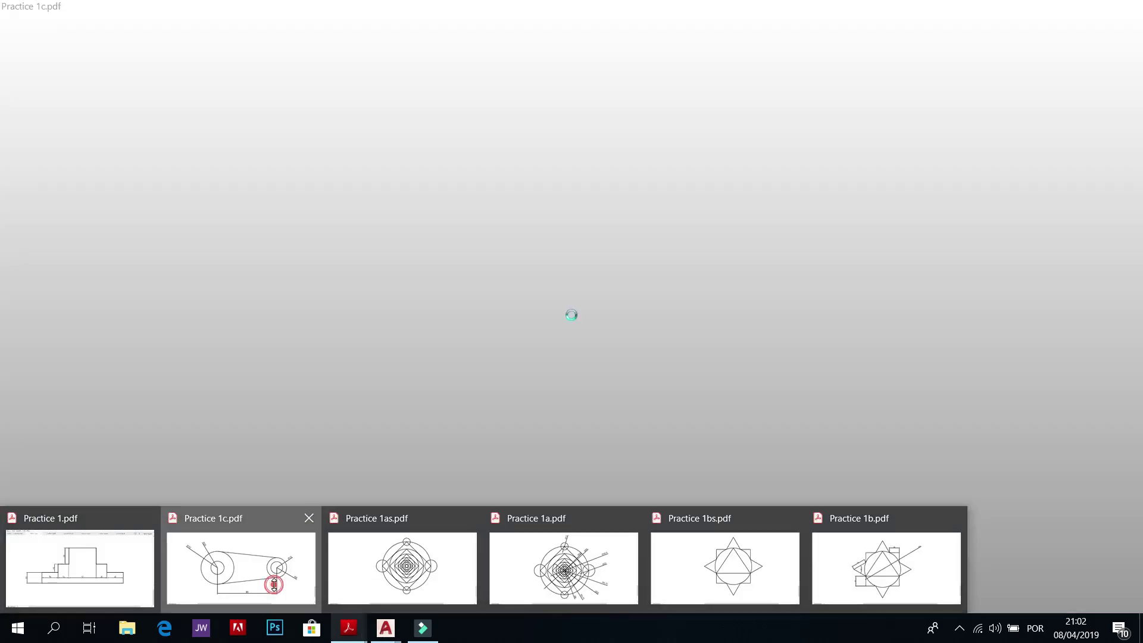
pyautogui.click(282, 595)
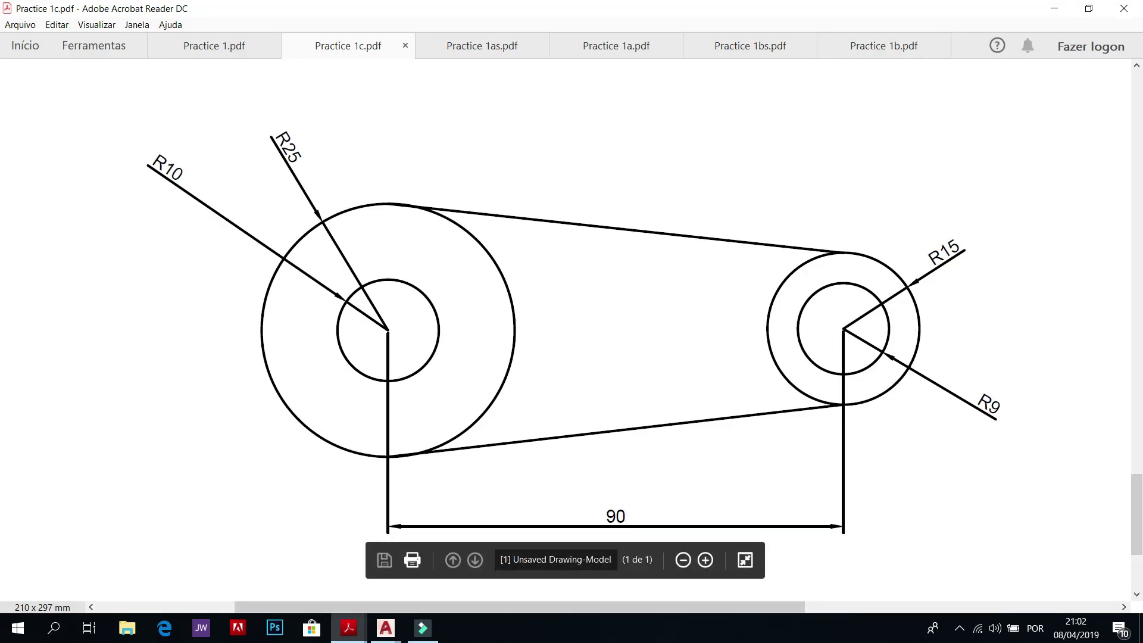
pyautogui.moveTo(385, 628)
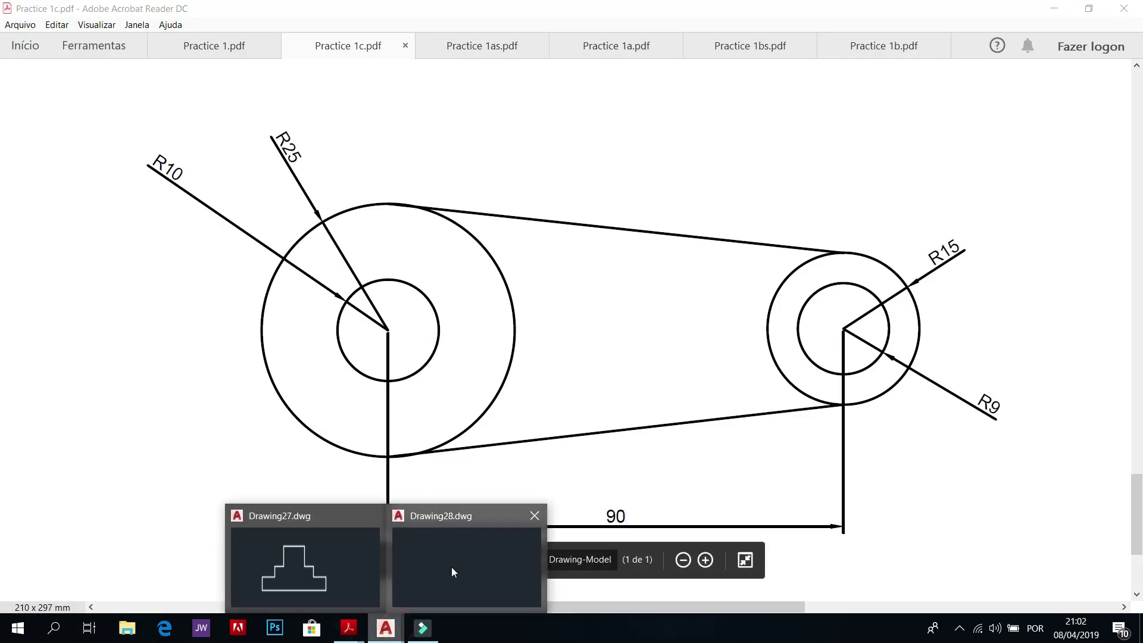
pyautogui.click(487, 566)
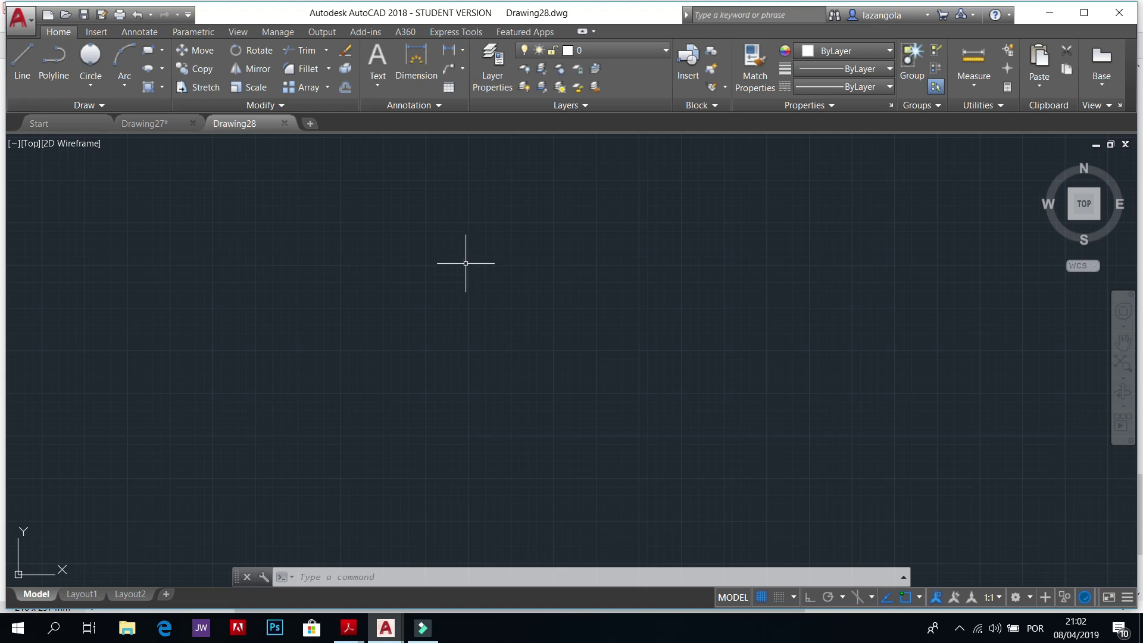
# Step: Run LIM with corners 0,0 and 150,150, then Zoom All to the new limits
pyautogui.write('LIMITS')
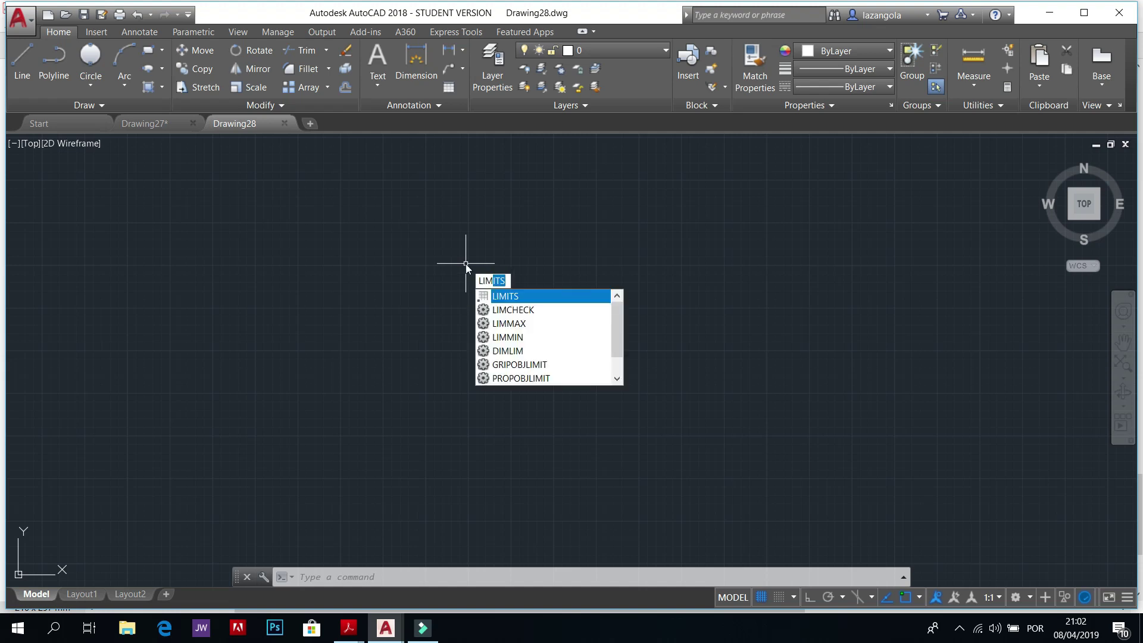
pyautogui.press('Return')
pyautogui.write('0')
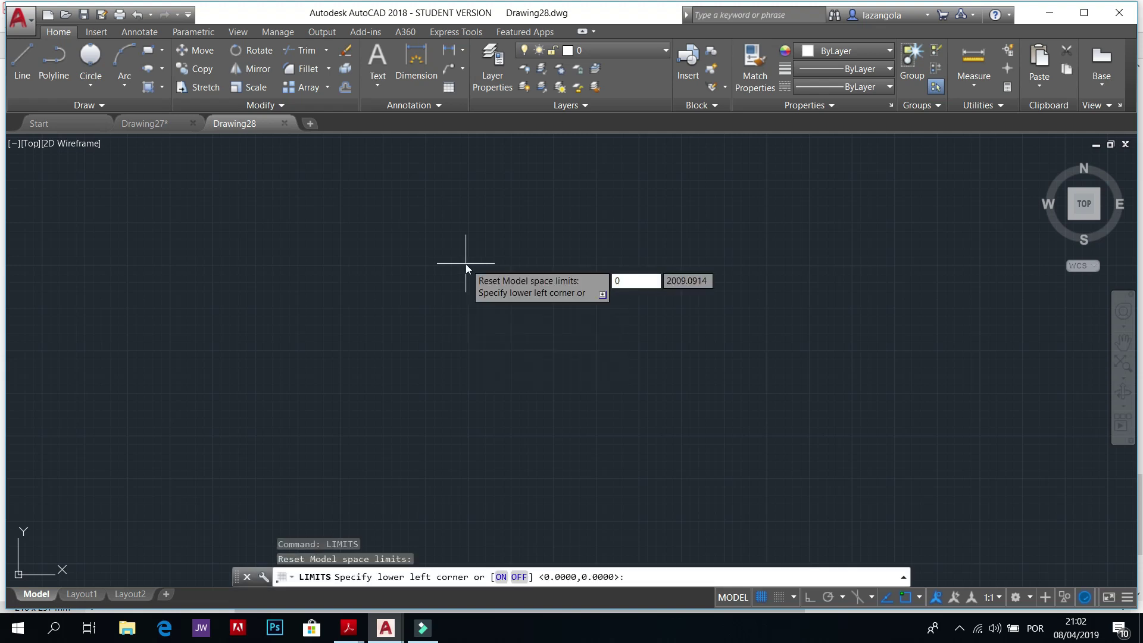
pyautogui.press('Tab')
pyautogui.write('0')
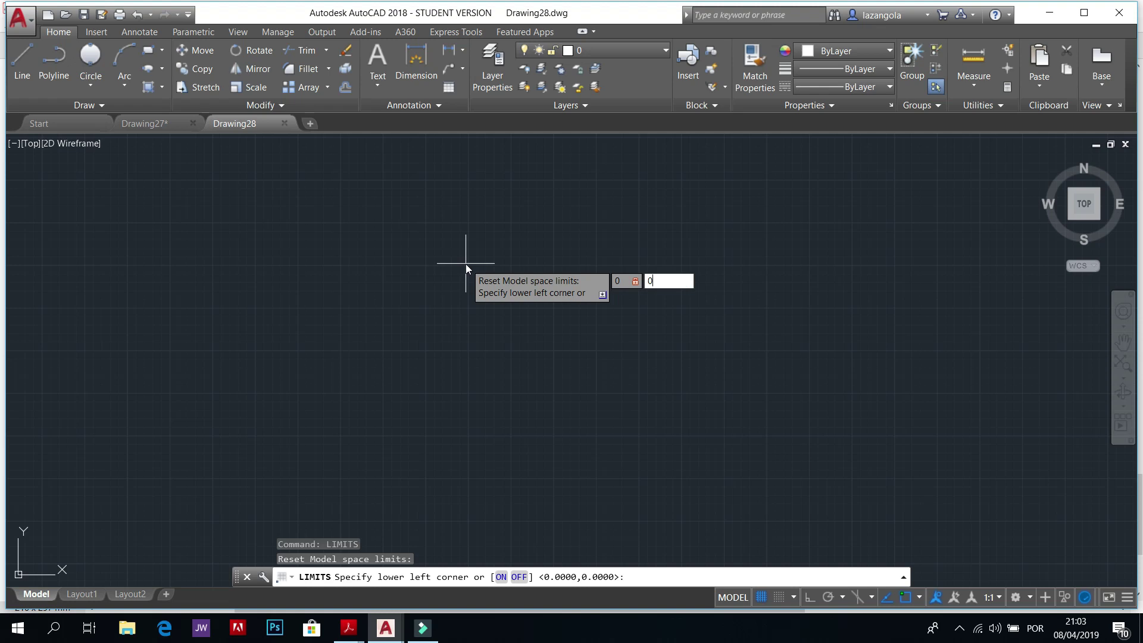
pyautogui.press('Return')
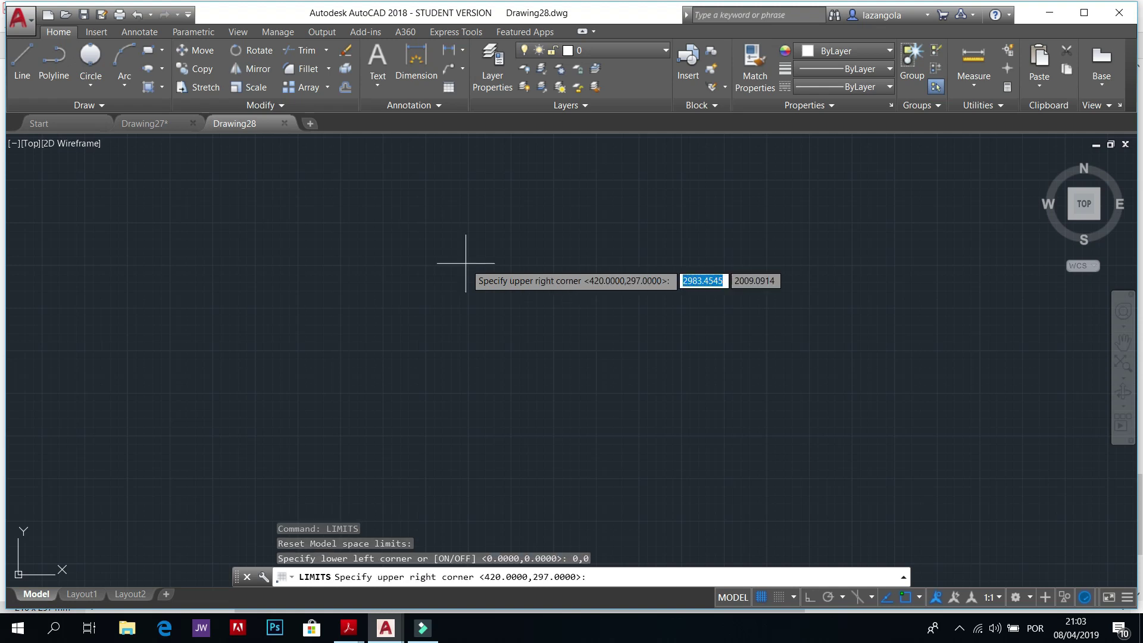
pyautogui.write('150')
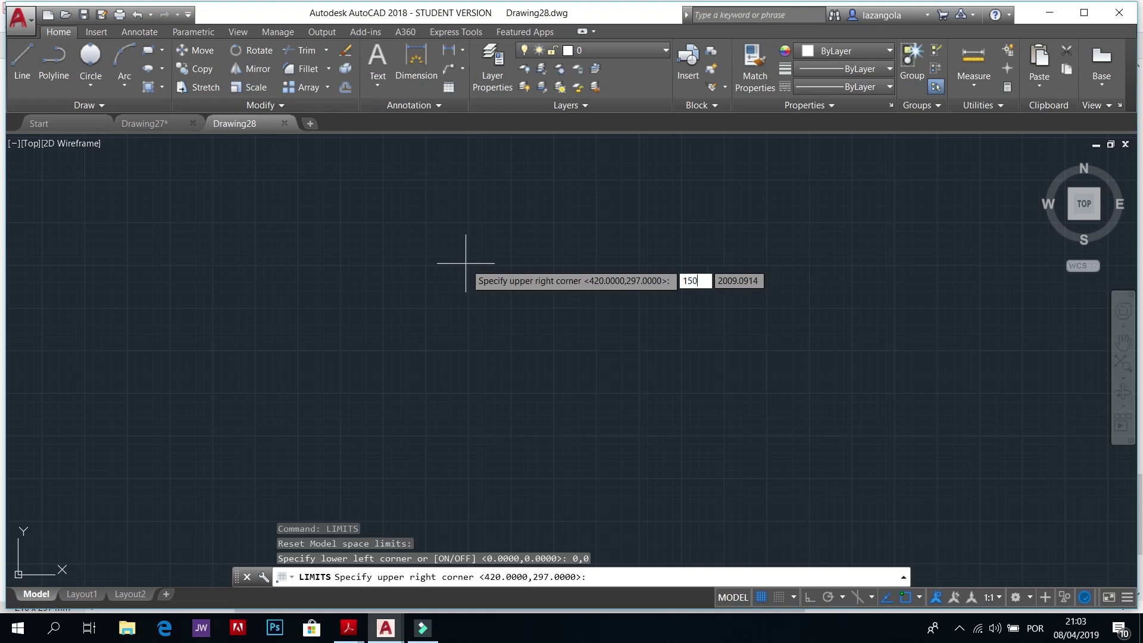
pyautogui.press('Tab')
pyautogui.write('1')
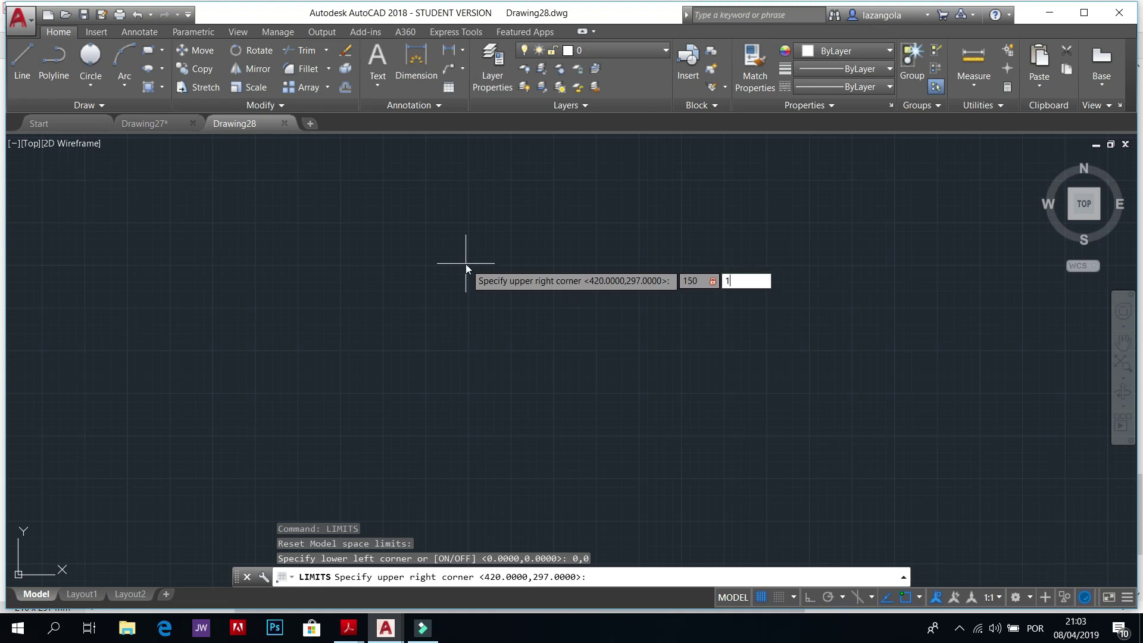
pyautogui.write('50')
pyautogui.press('Return')
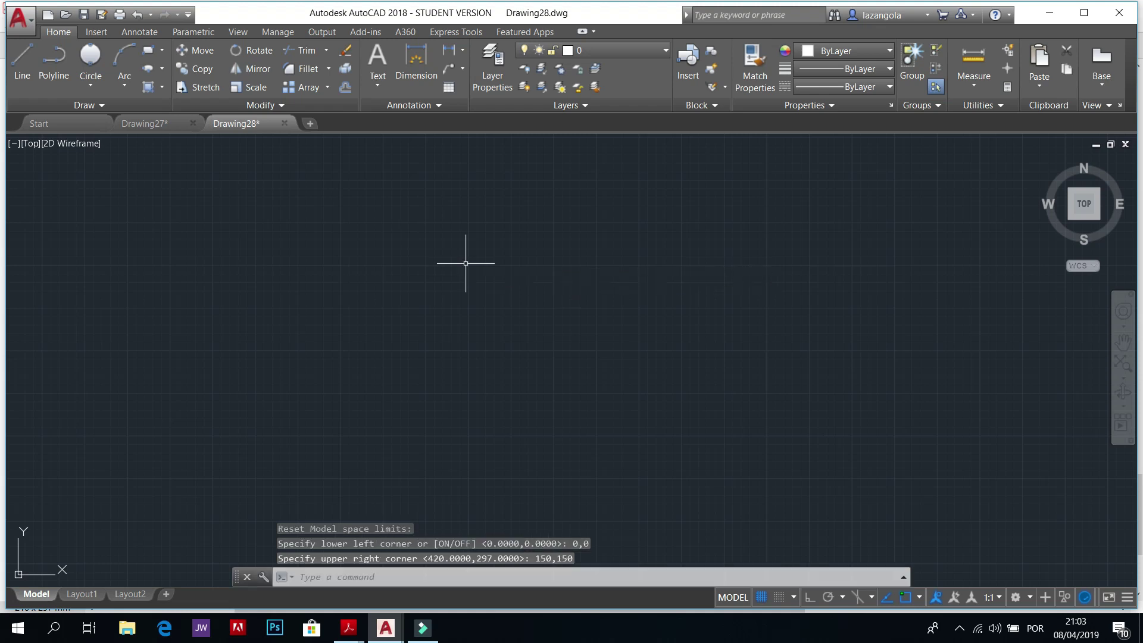
pyautogui.click(1123, 378)
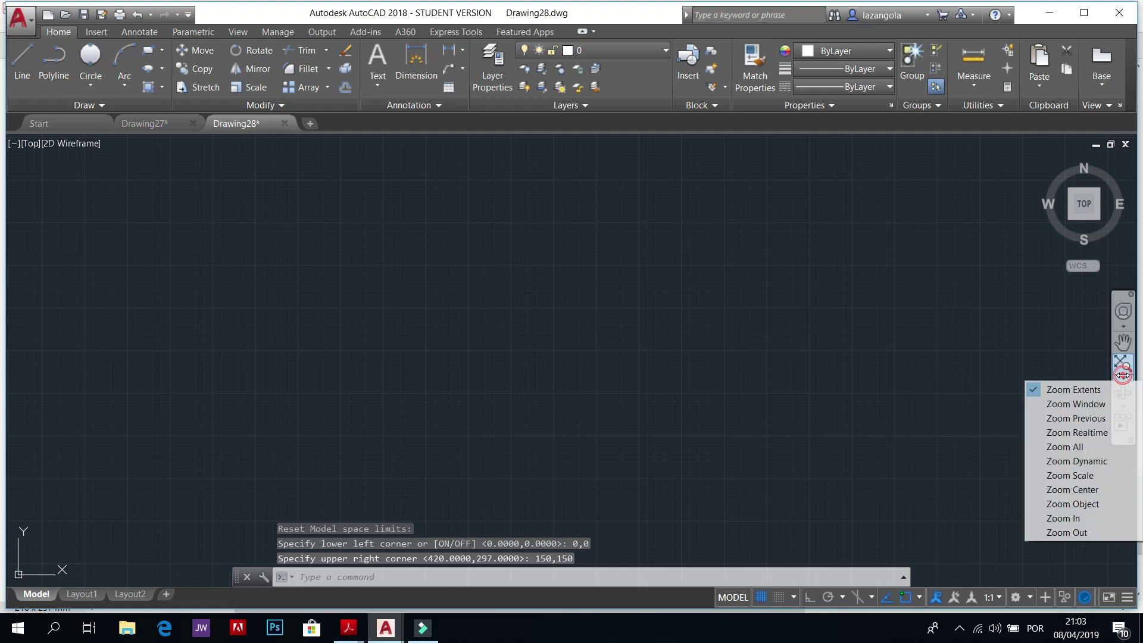
pyautogui.click(1065, 447)
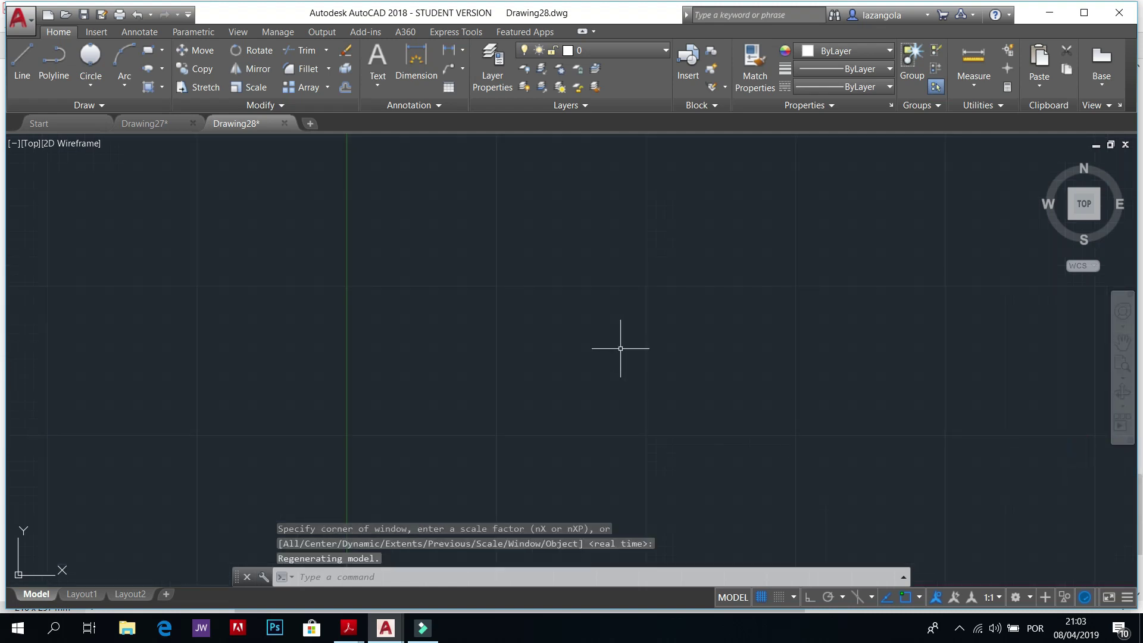
# Step: Pan the view and draw a 90-unit horizontal centre line with Ortho on
pyautogui.moveTo(765, 313)
pyautogui.mouseDown(button='middle')
pyautogui.moveTo(479, 296)
pyautogui.moveTo(470, 276)
pyautogui.mouseUp(button='middle')
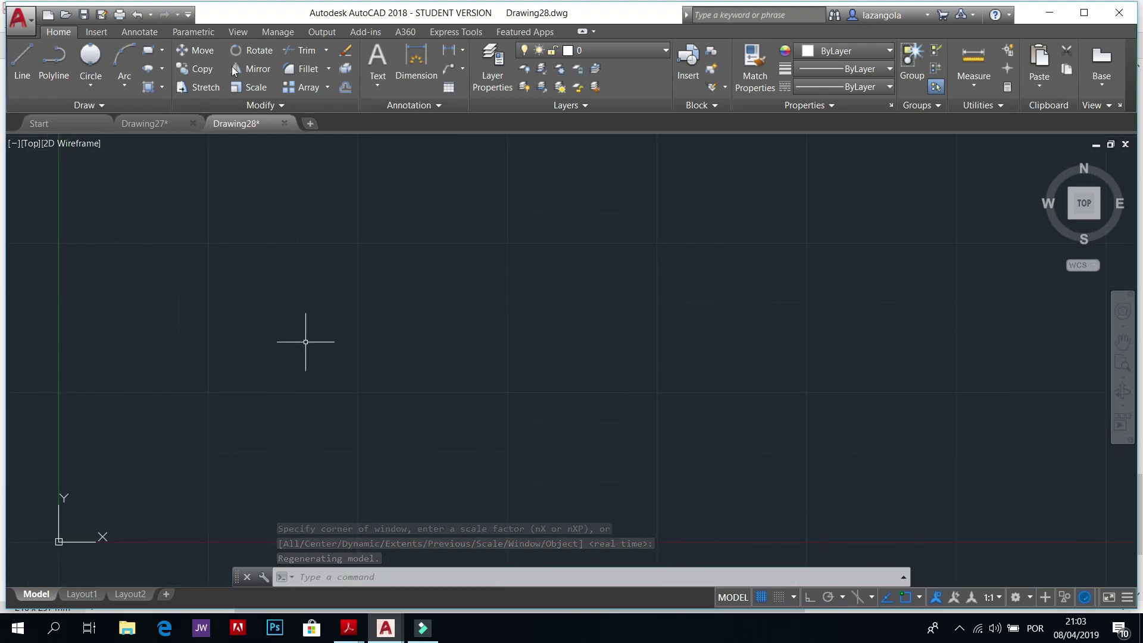
pyautogui.click(21, 75)
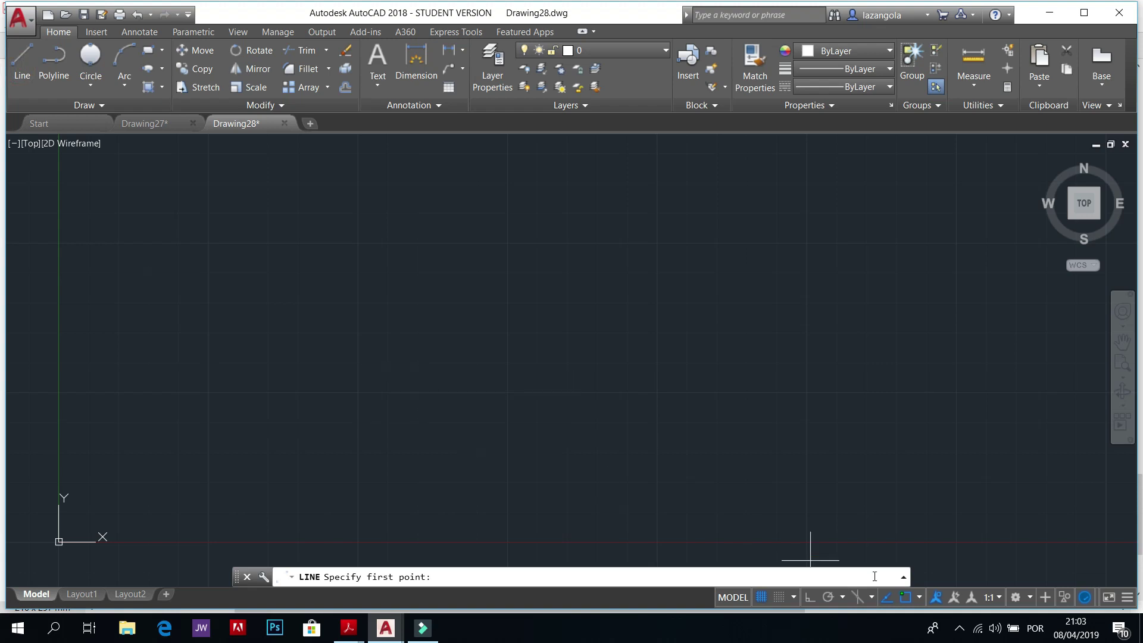
pyautogui.click(811, 597)
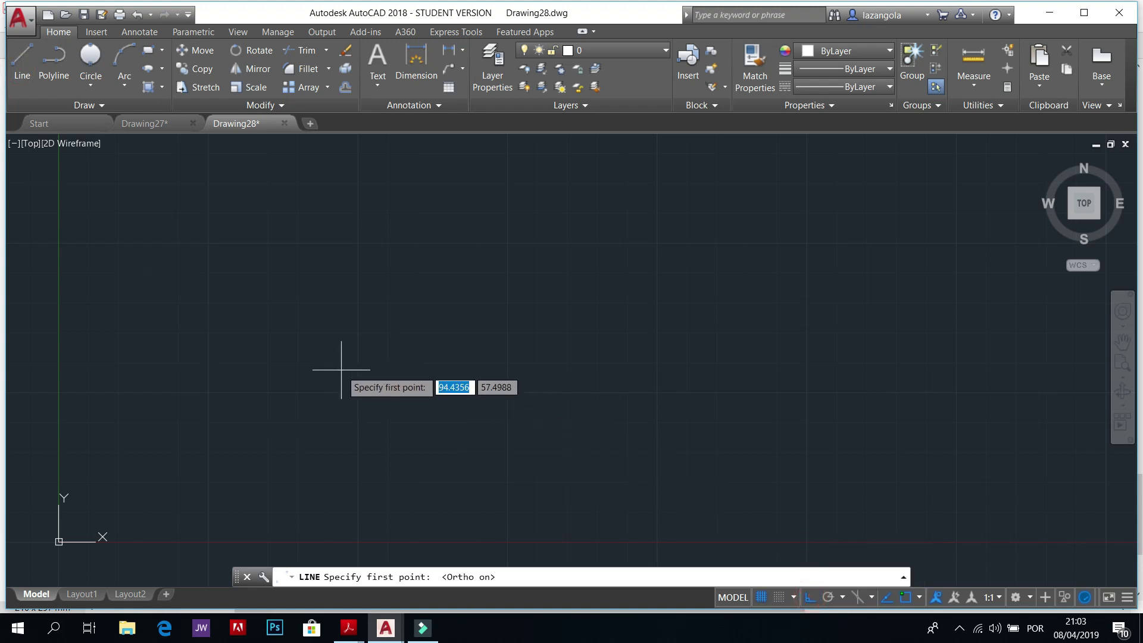
pyautogui.click(315, 359)
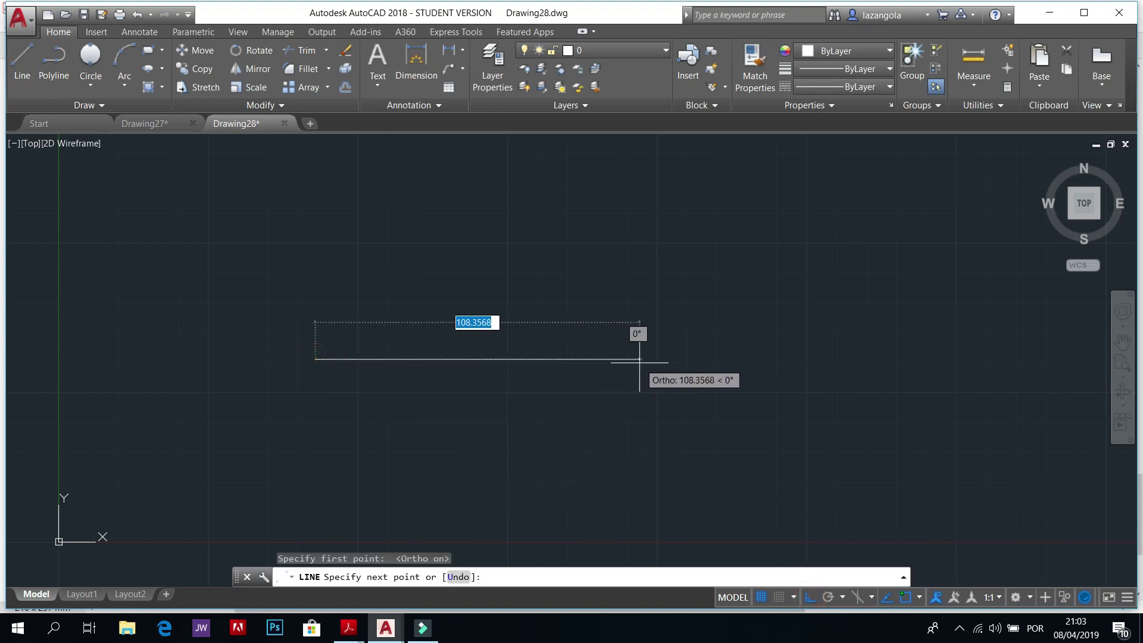
pyautogui.write('90')
pyautogui.press('Return')
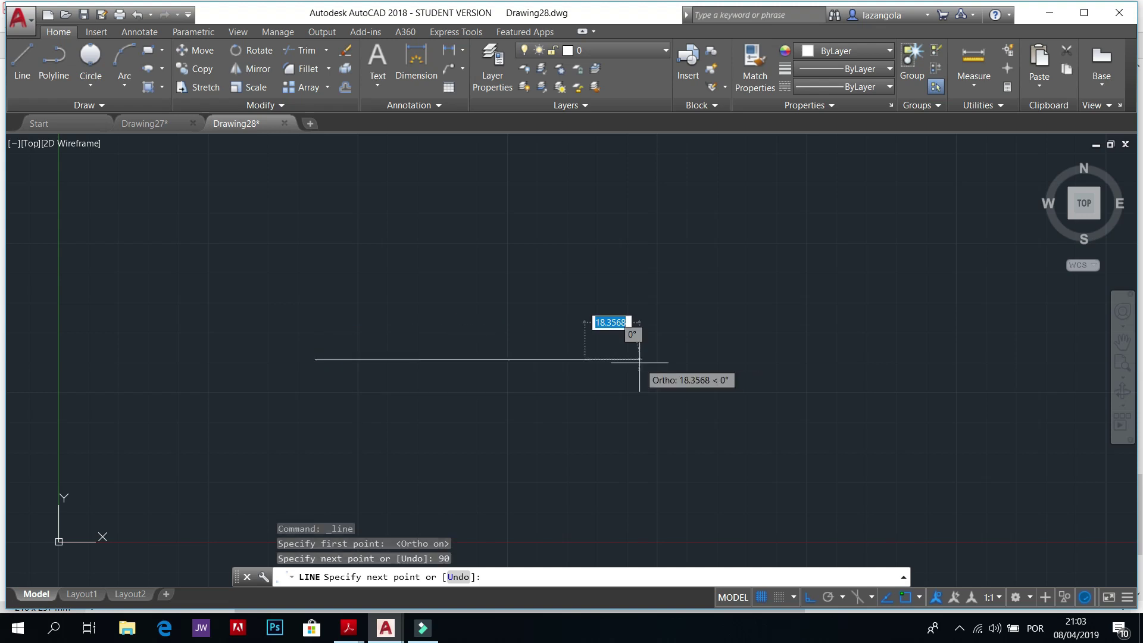
pyautogui.press('Return')
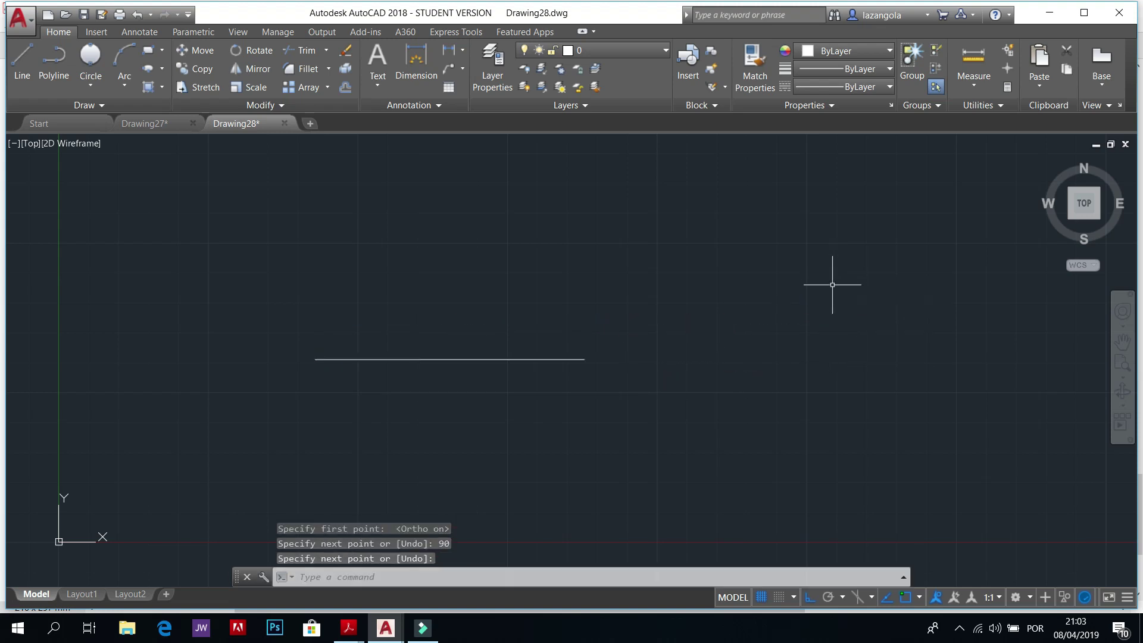
pyautogui.click(91, 85)
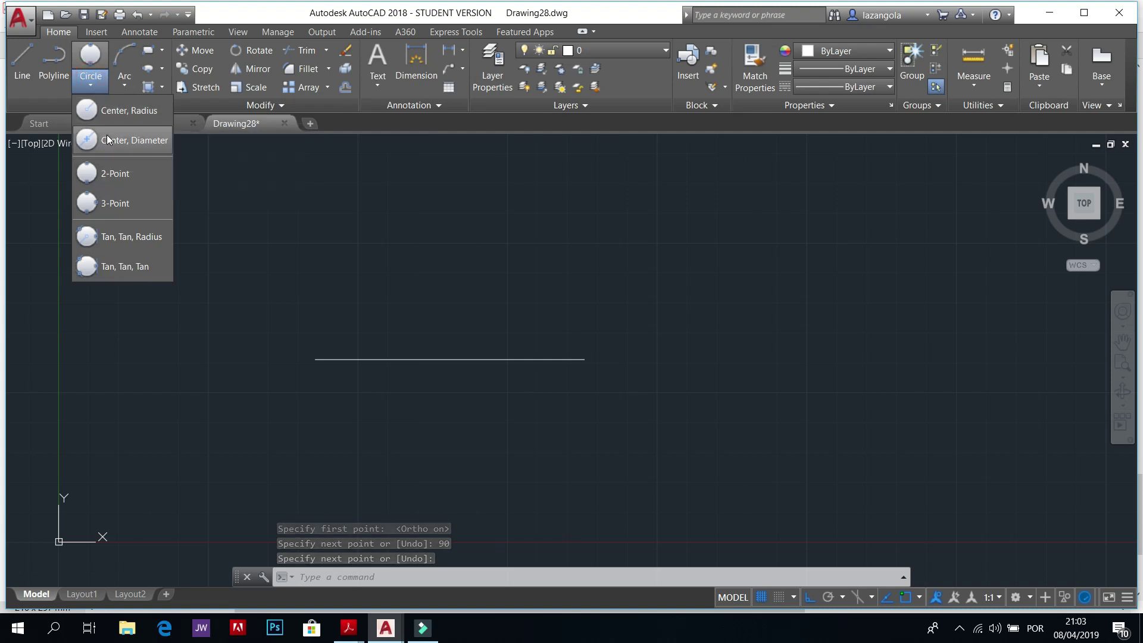
# Step: Start a Center, Radius circle and leave Endpoint as the only active object snap
pyautogui.click(96, 109)
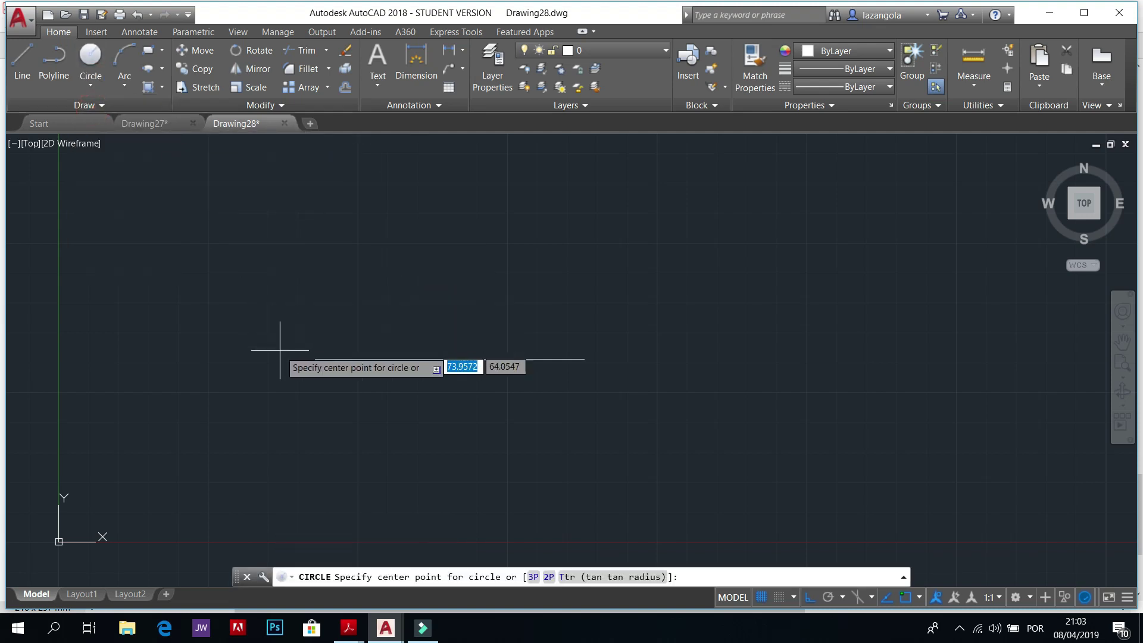
pyautogui.moveTo(348, 628)
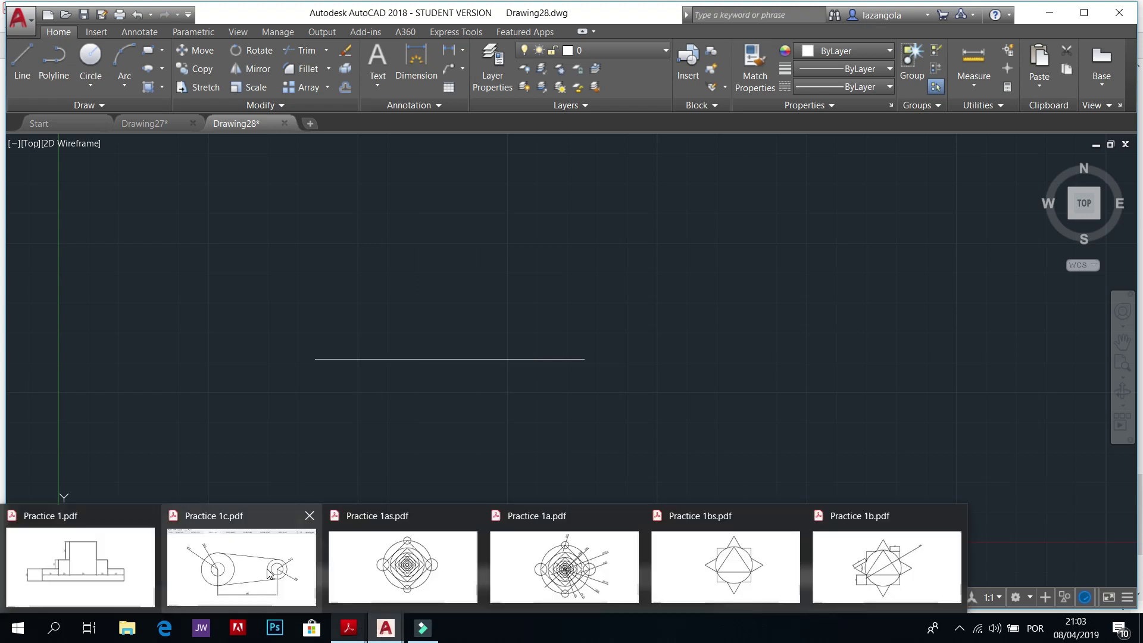
pyautogui.moveTo(269, 573)
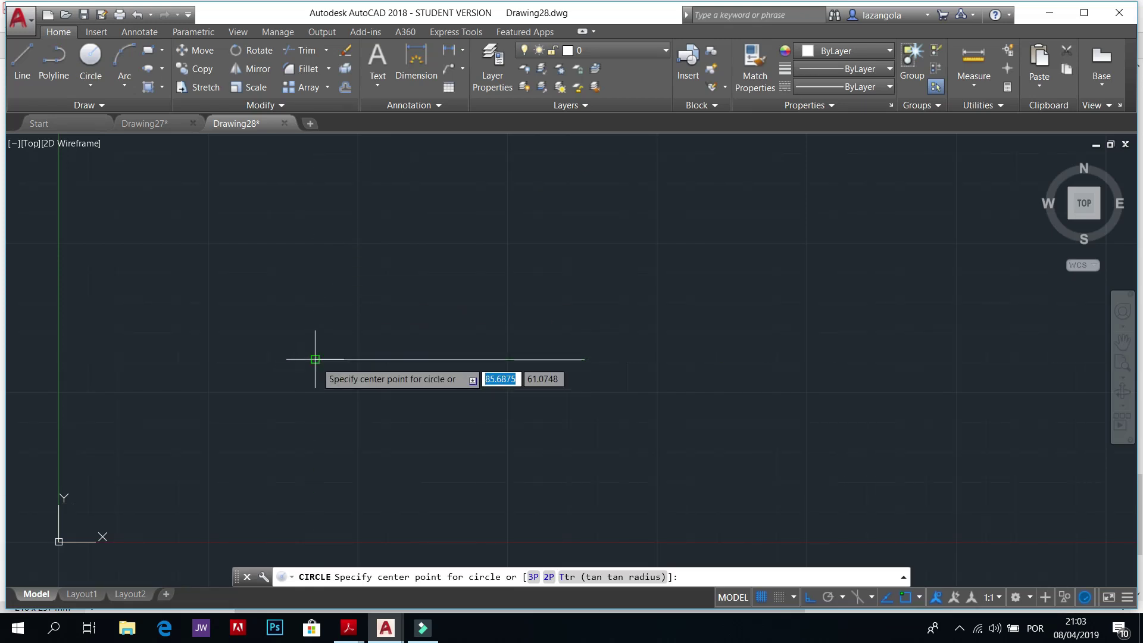
pyautogui.click(919, 597)
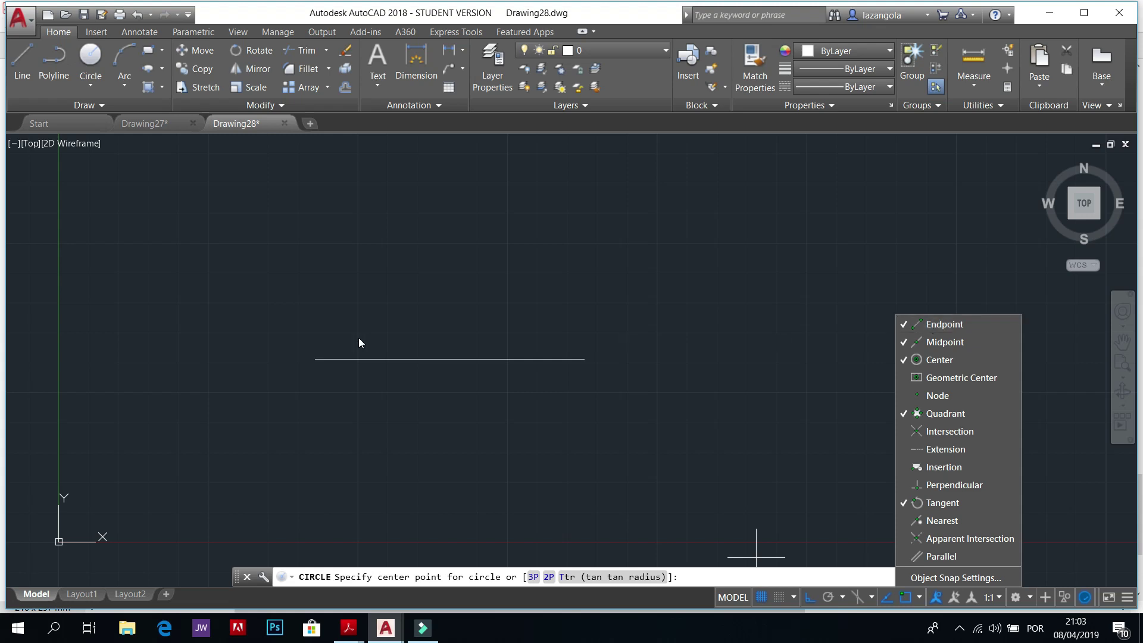
pyautogui.click(904, 341)
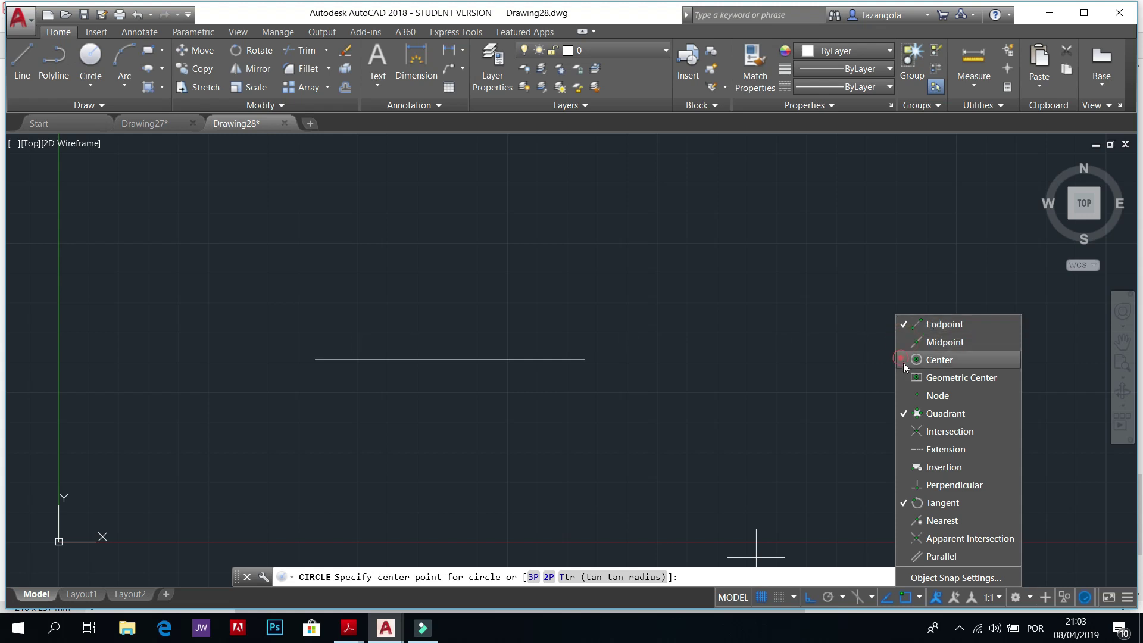
pyautogui.click(900, 413)
pyautogui.click(904, 502)
pyautogui.click(902, 327)
pyautogui.click(758, 469)
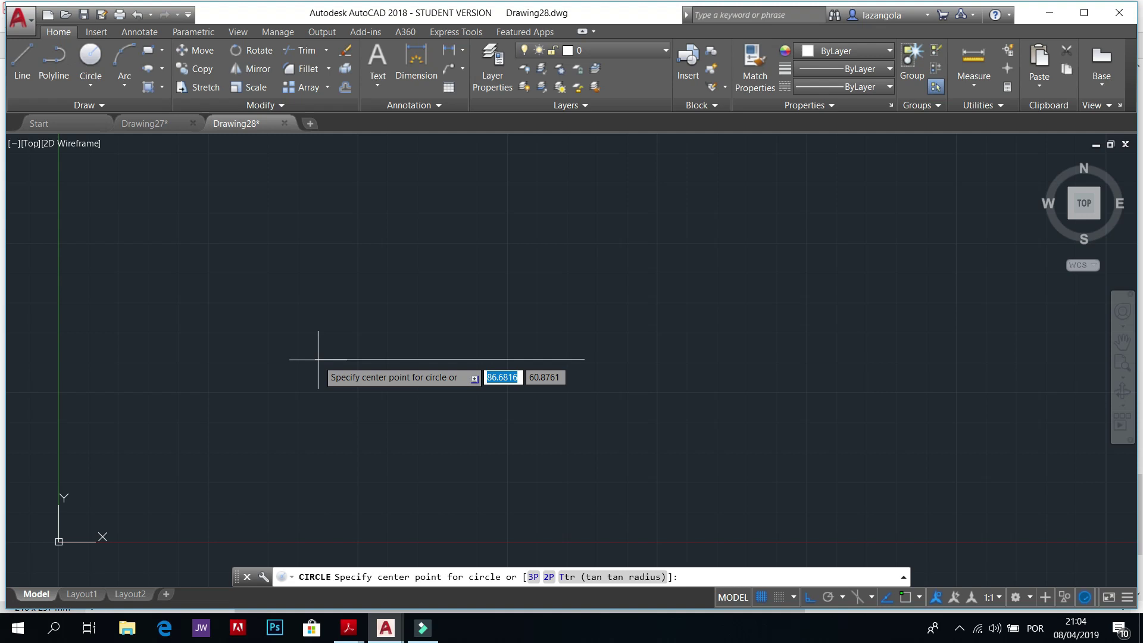
pyautogui.click(918, 598)
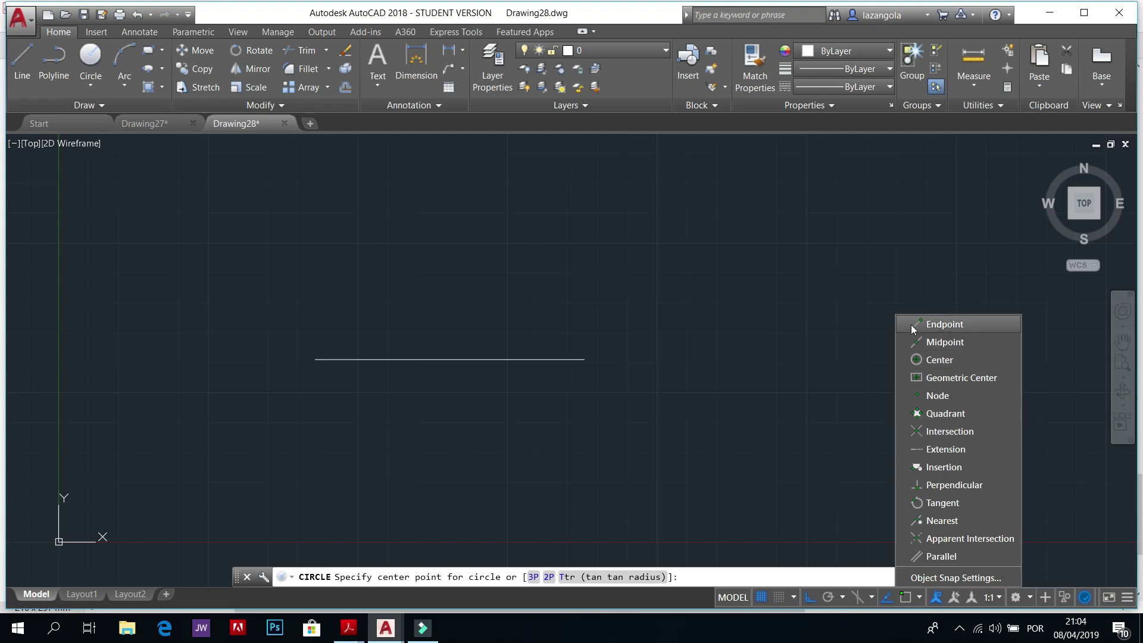
pyautogui.click(940, 324)
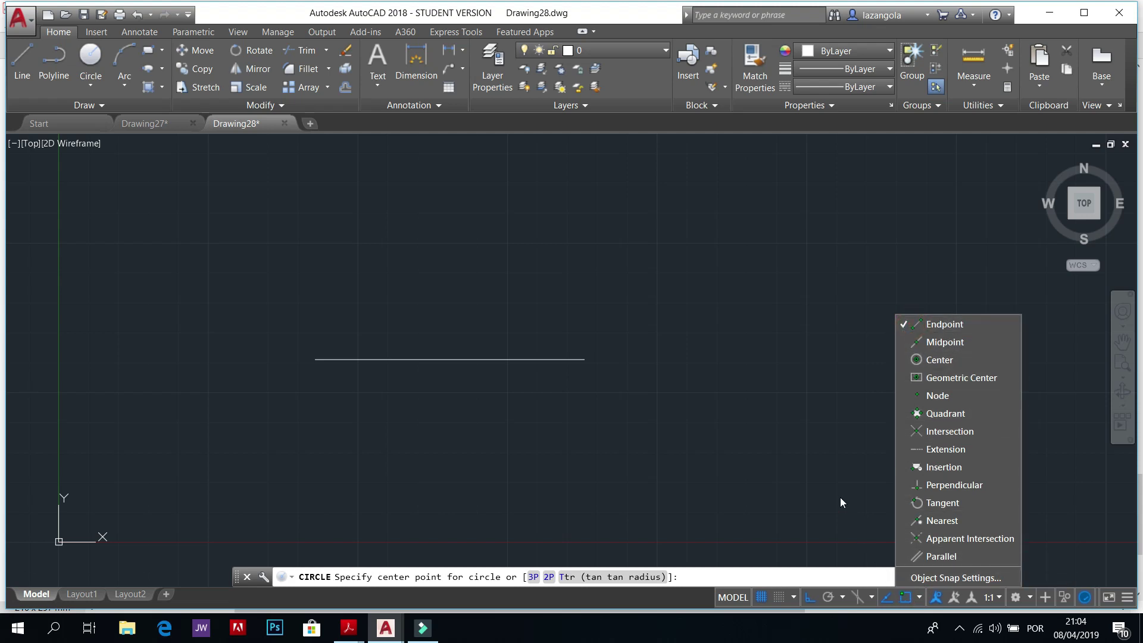
# Step: Draw concentric circles of radius 25 and 10 at the line's left end
pyautogui.click(316, 359)
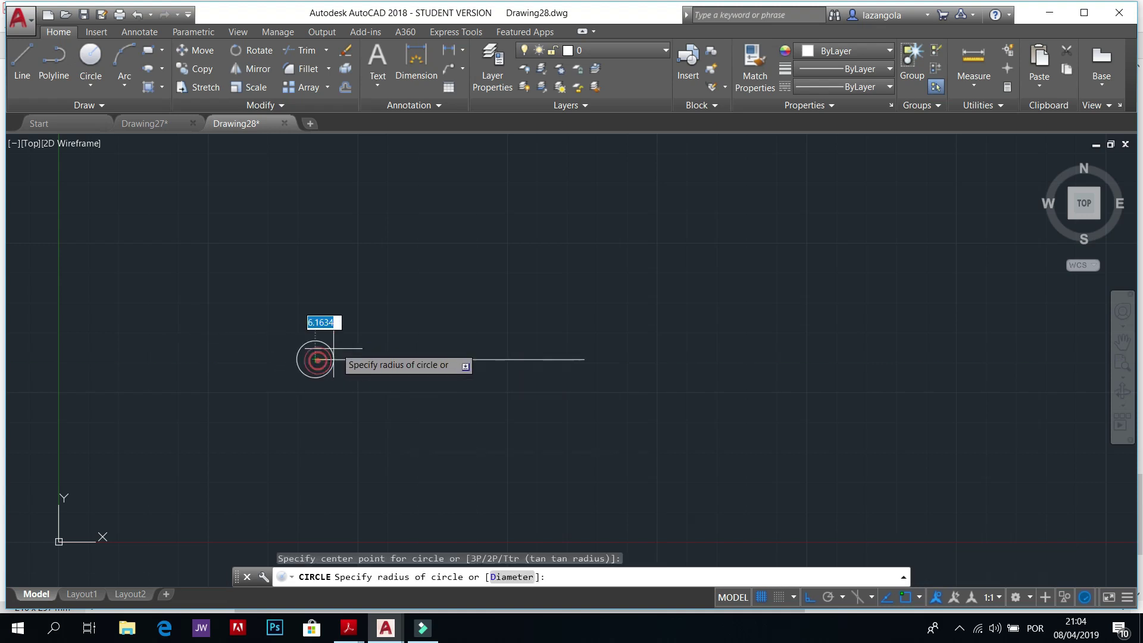
pyautogui.write('25')
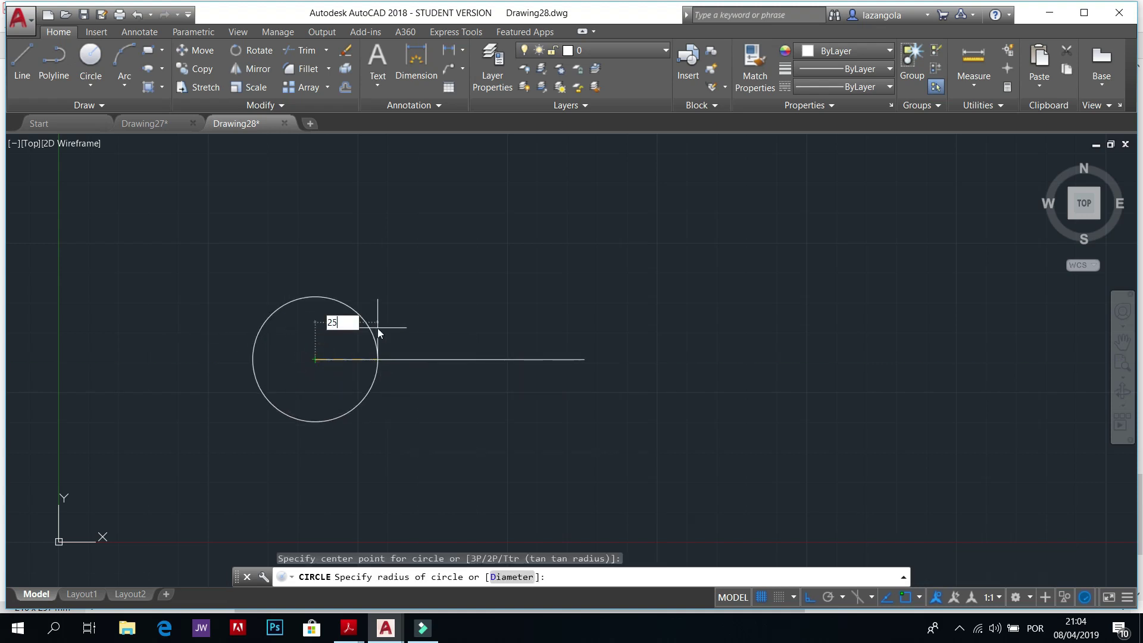
pyautogui.press('Return')
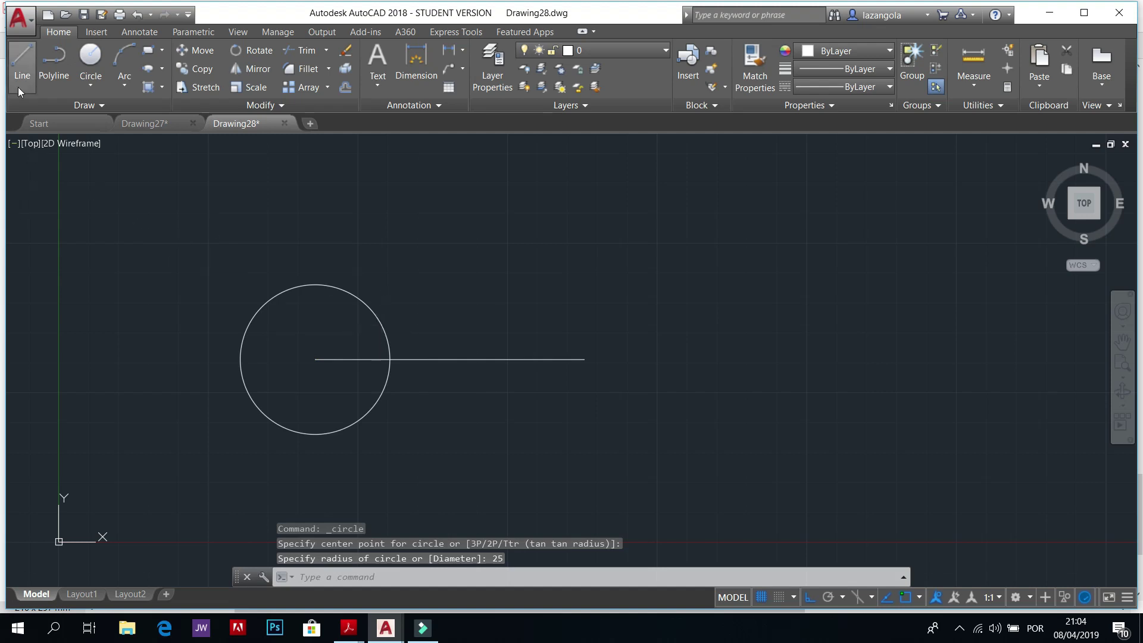
pyautogui.click(89, 87)
pyautogui.click(117, 112)
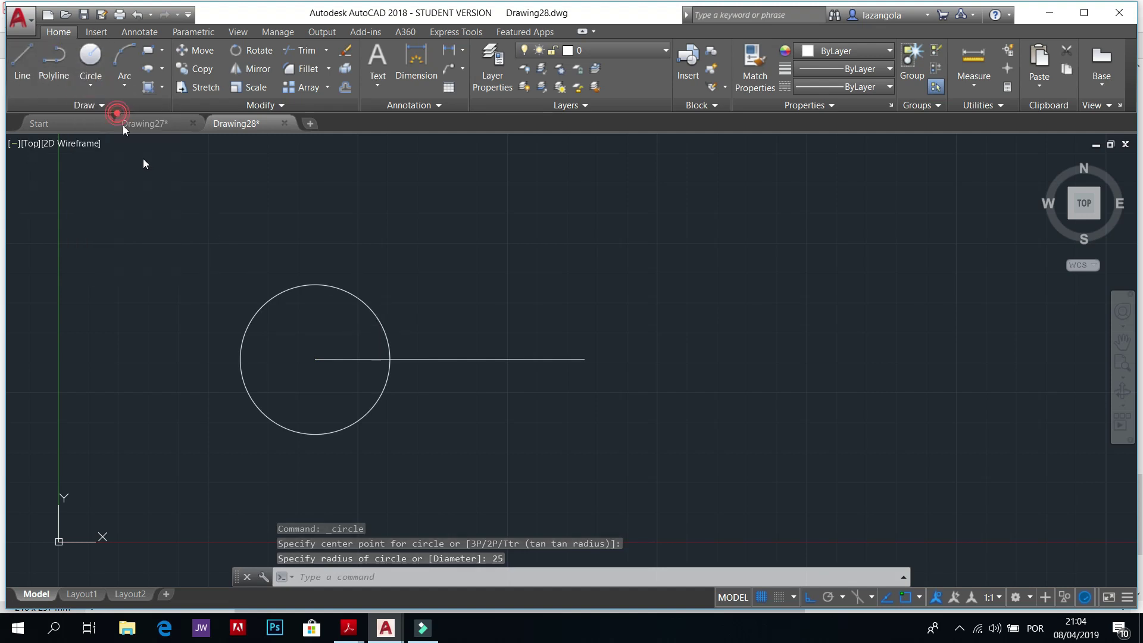
pyautogui.click(315, 359)
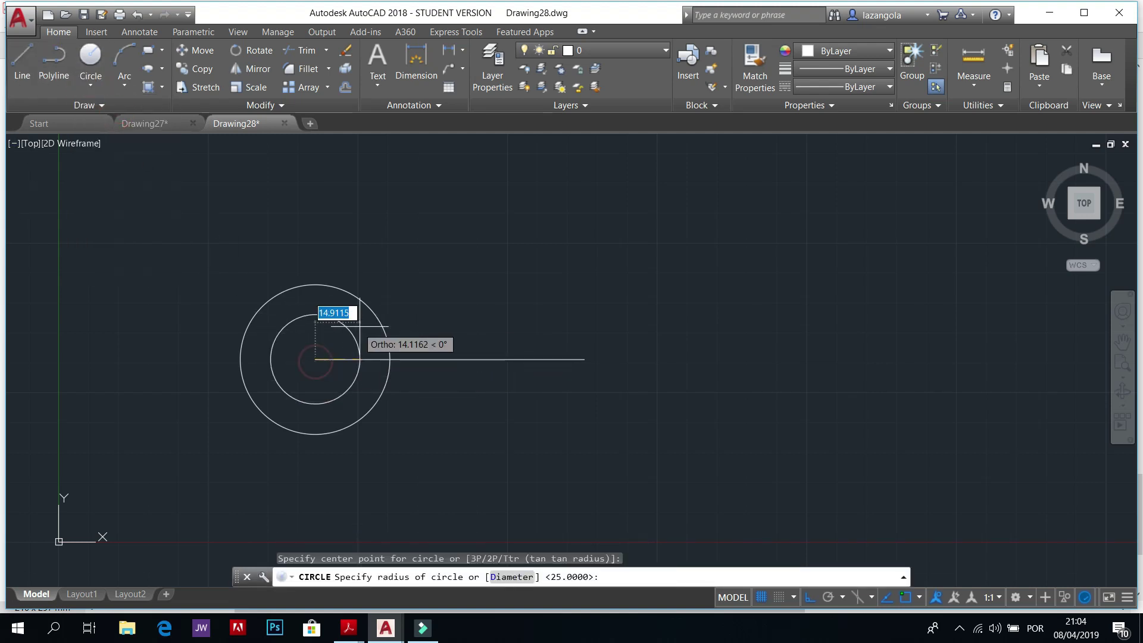
pyautogui.write('1')
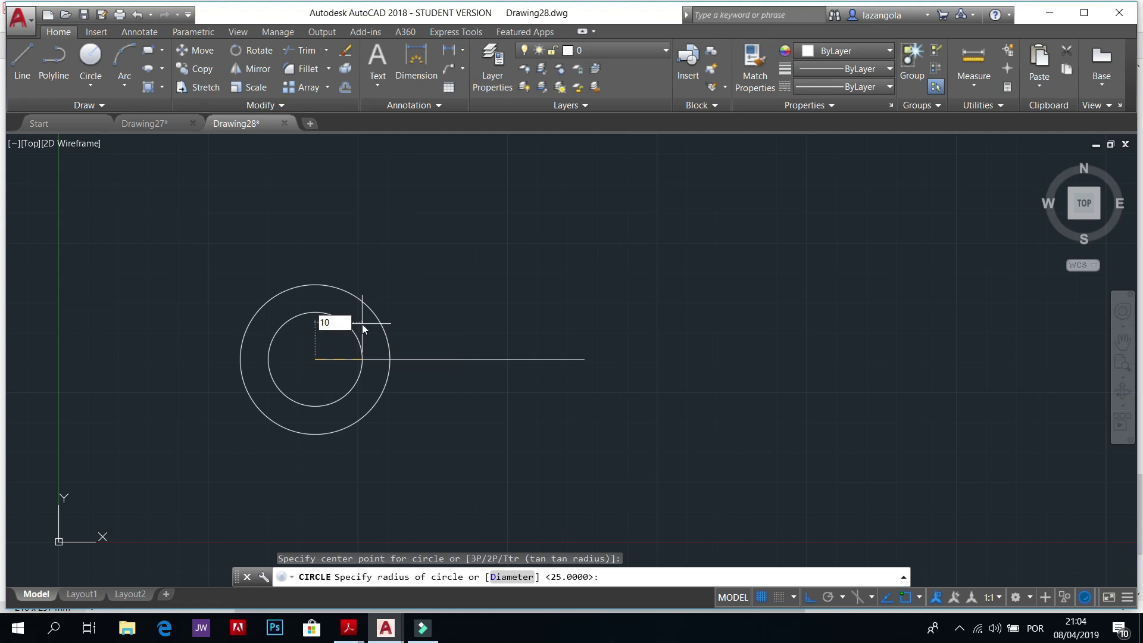
pyautogui.write('0')
pyautogui.press('Return')
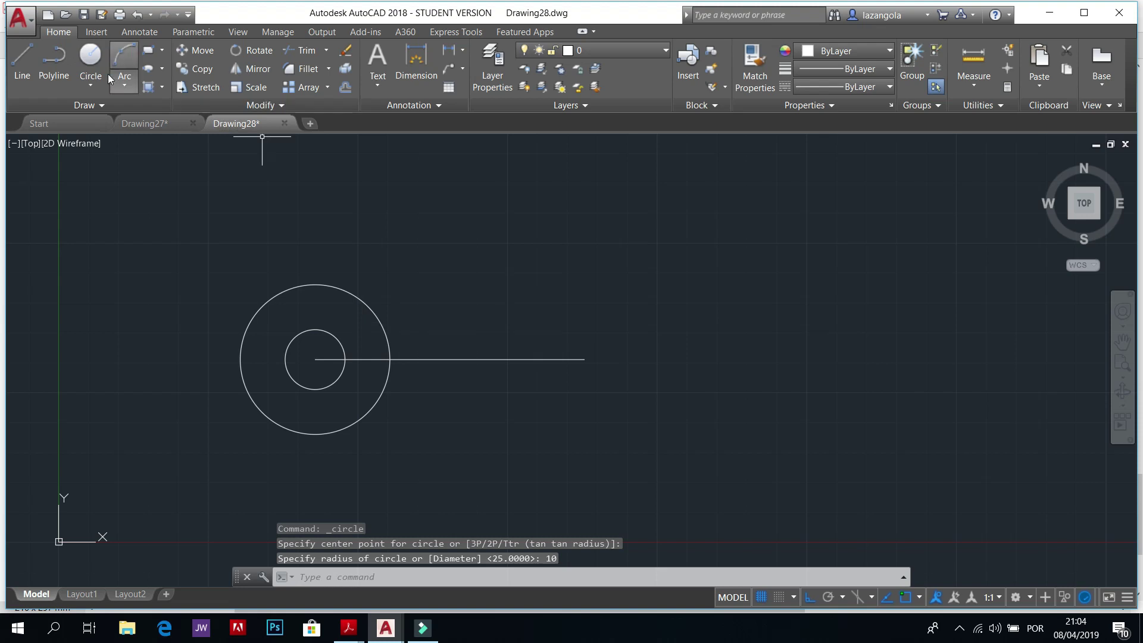
# Step: Draw concentric circles of radius 15 and 9 at the line's right end
pyautogui.click(91, 85)
pyautogui.click(113, 112)
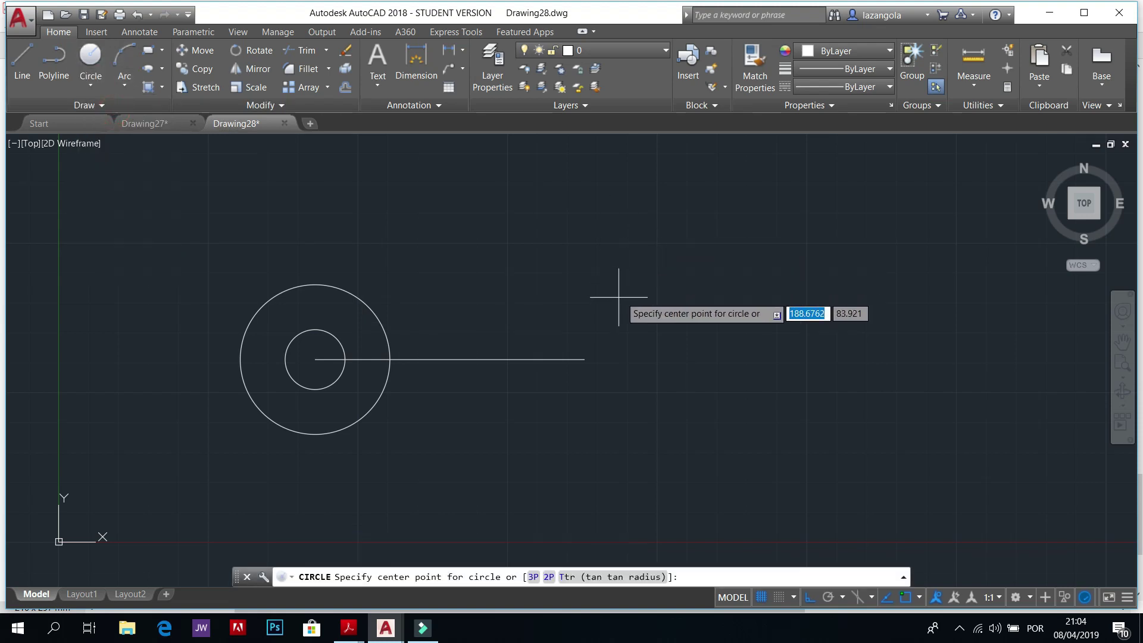
pyautogui.click(584, 359)
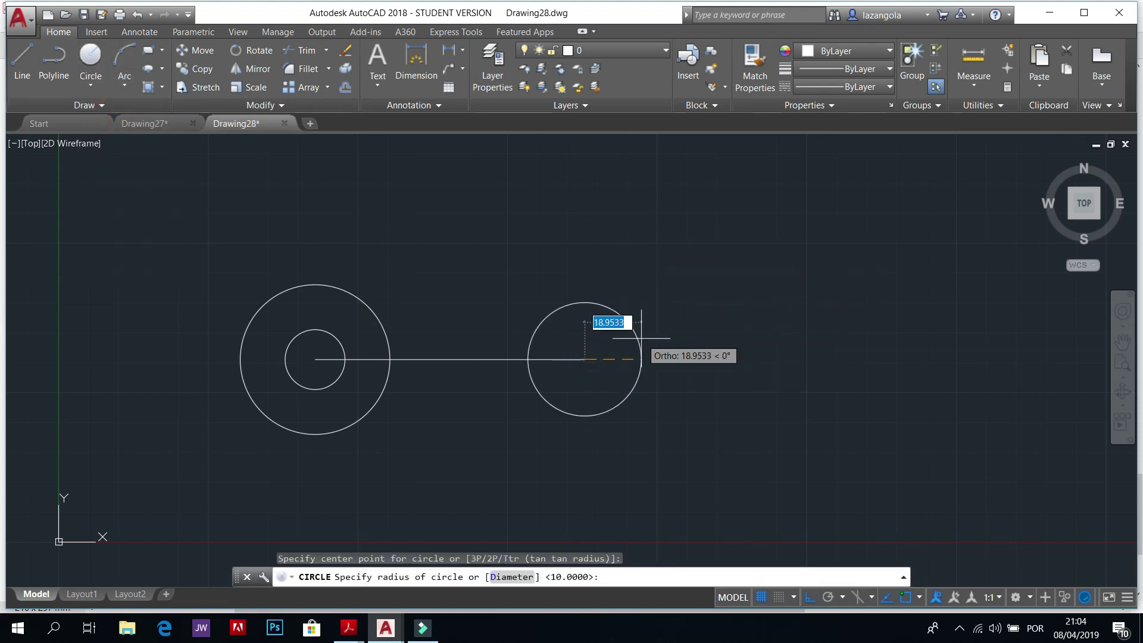
pyautogui.write('15')
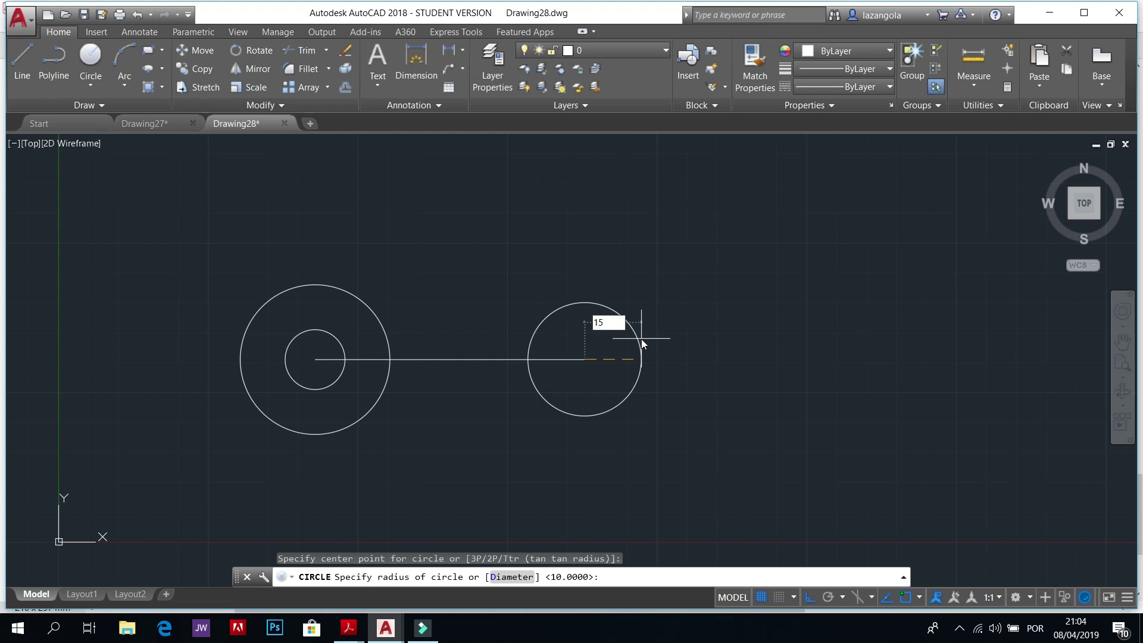
pyautogui.press('Return')
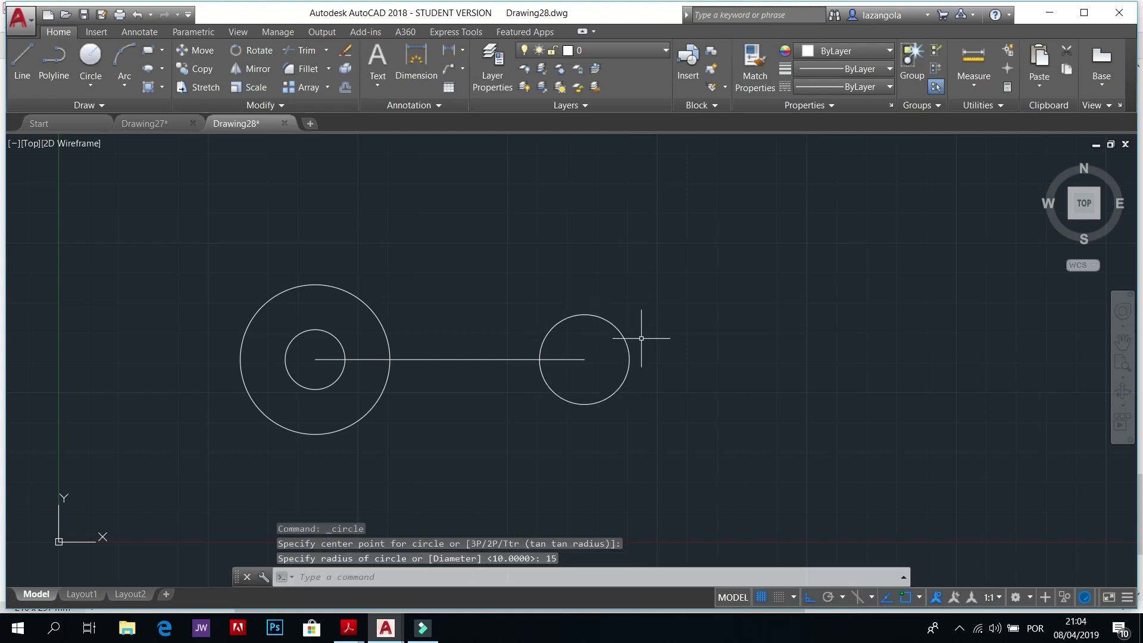
pyautogui.click(93, 85)
pyautogui.click(127, 116)
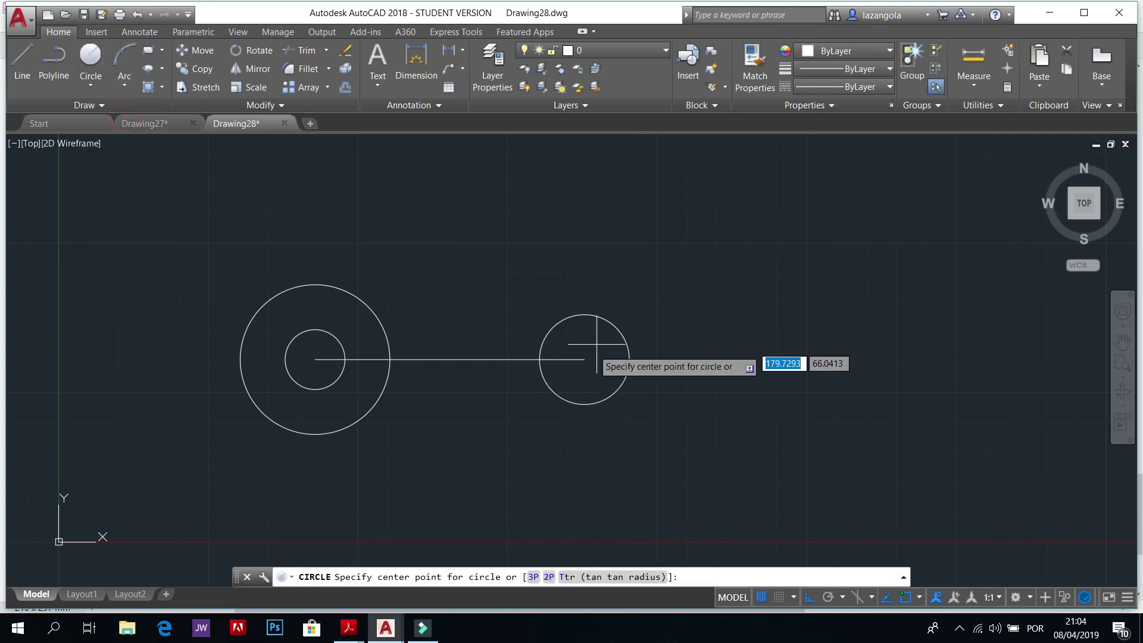
pyautogui.click(583, 361)
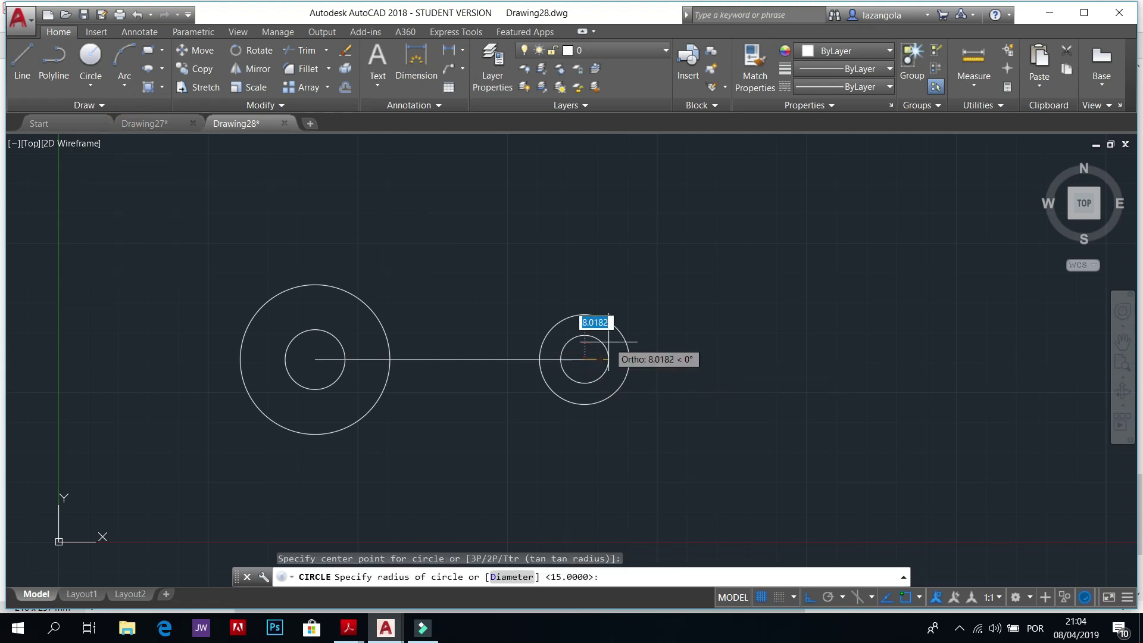
pyautogui.write('9')
pyautogui.press('Return')
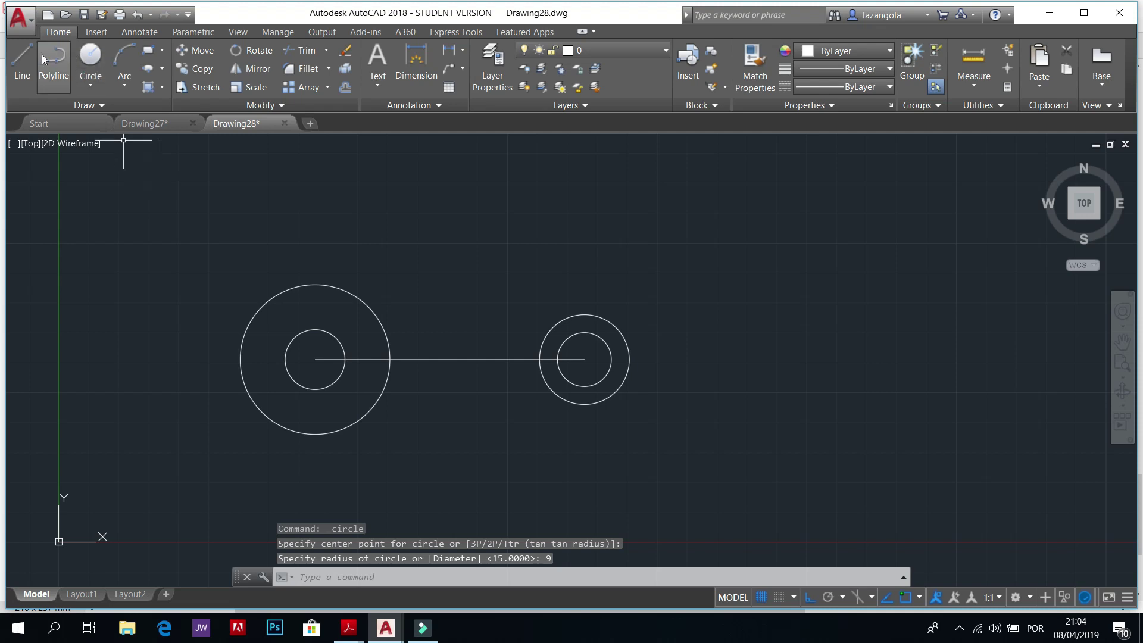
pyautogui.click(19, 70)
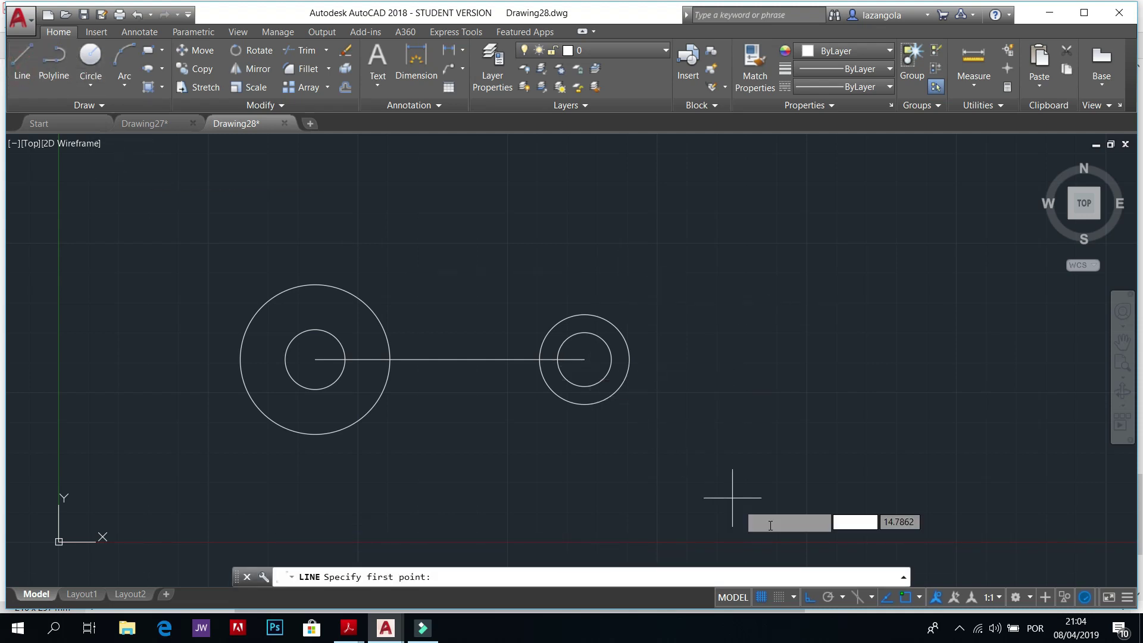
# Step: Draw two lines tangent to the outer circles, one across the tops and one across the bottoms
pyautogui.click(918, 597)
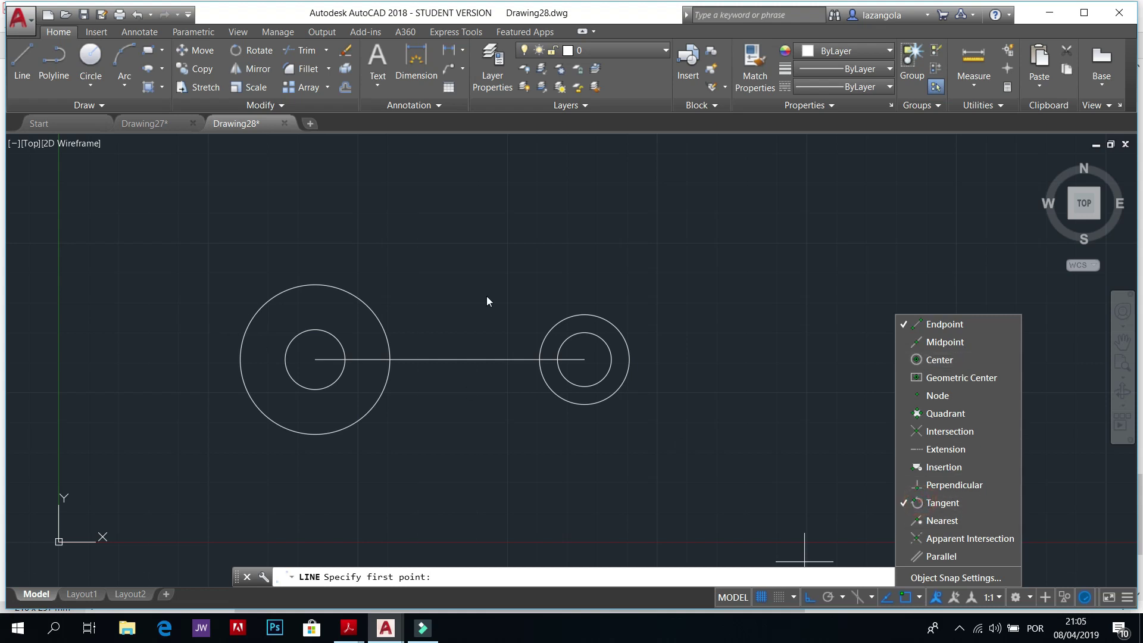
pyautogui.click(712, 458)
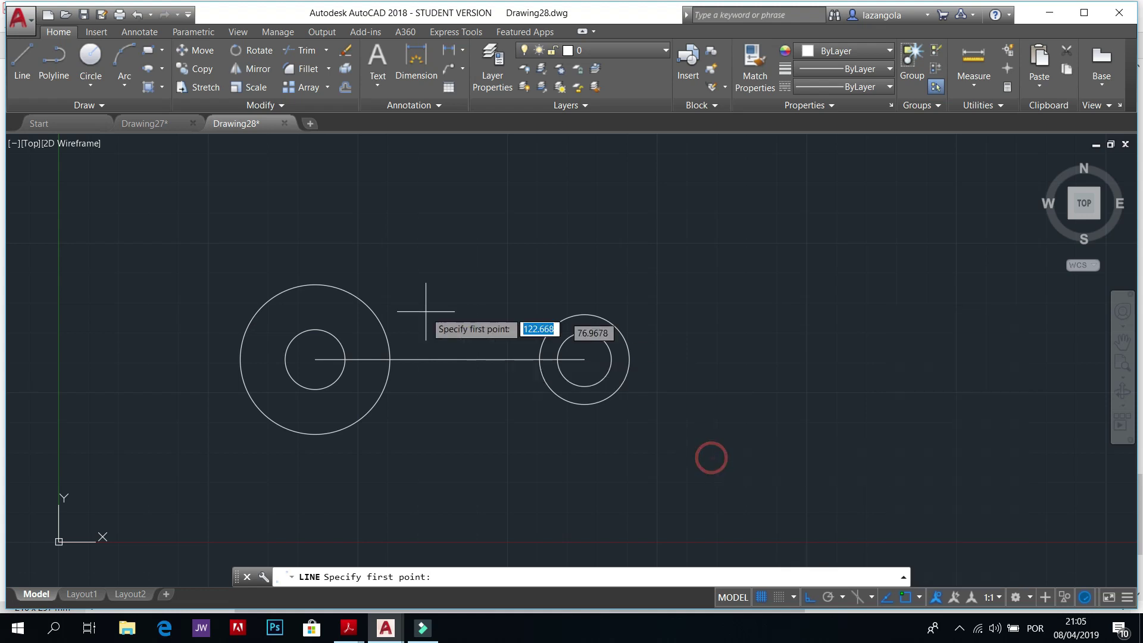
pyautogui.click(313, 282)
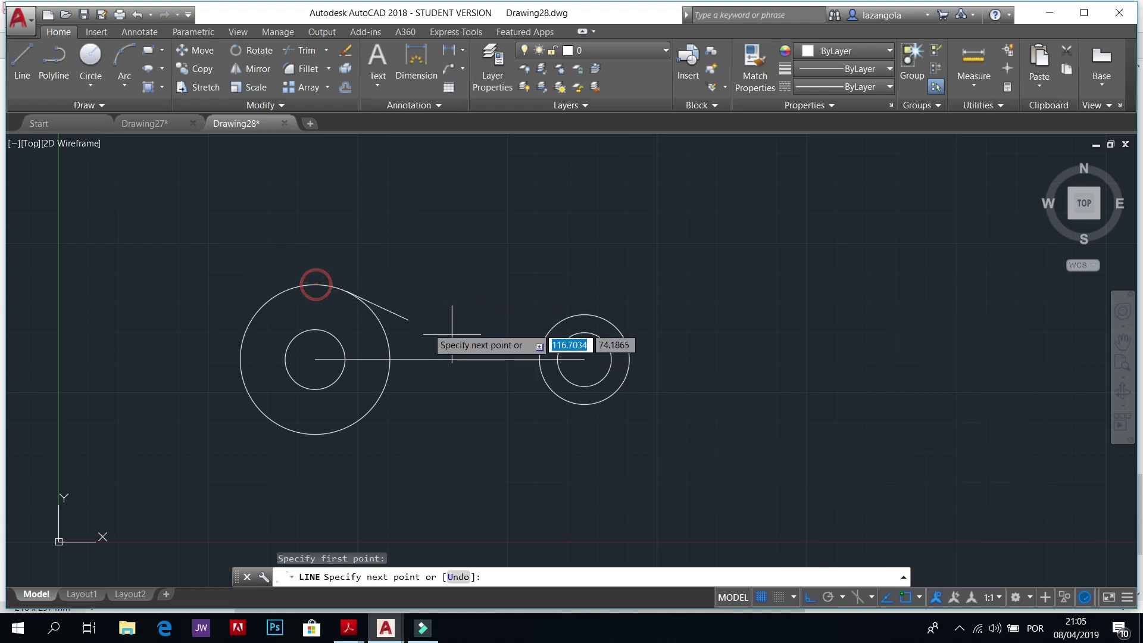
pyautogui.click(592, 305)
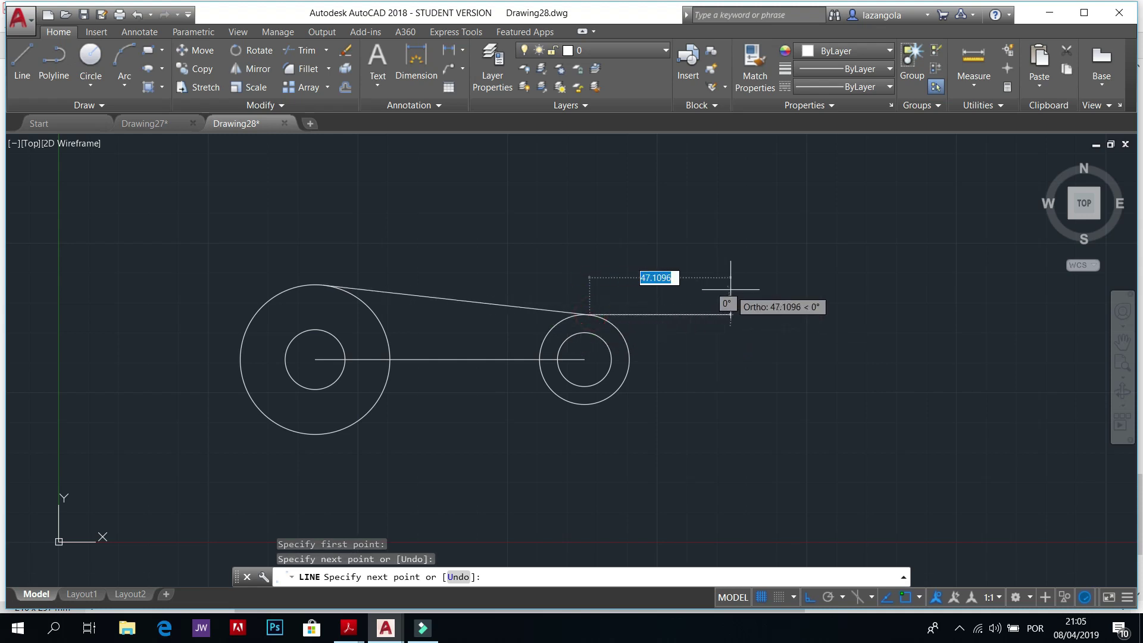
pyautogui.press('Return')
pyautogui.write('l')
pyautogui.press('Return')
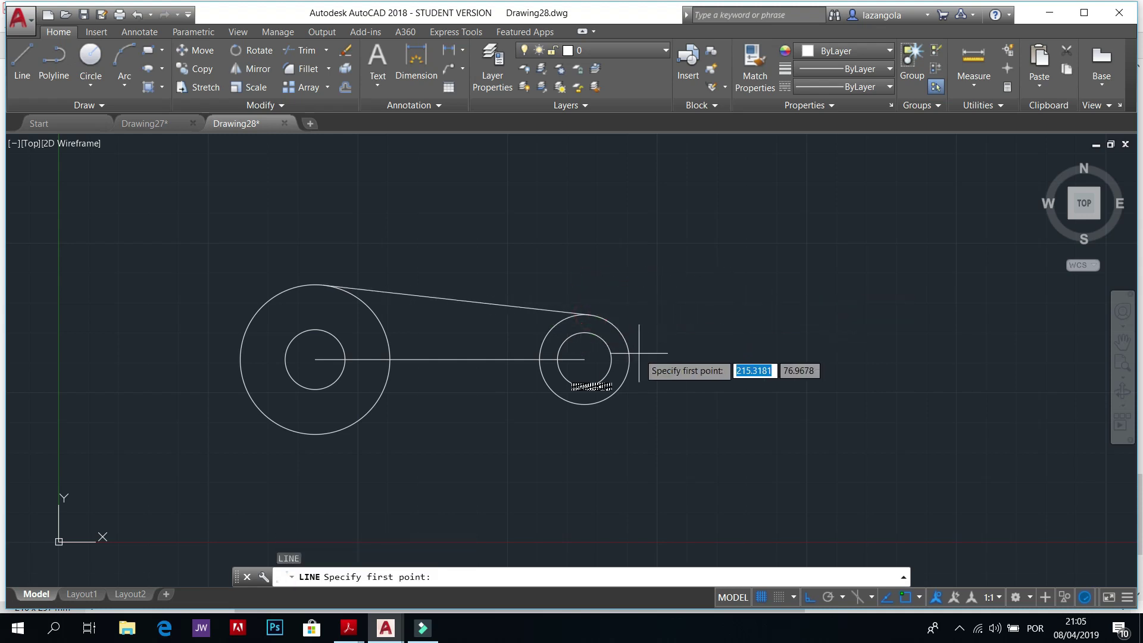
pyautogui.click(312, 436)
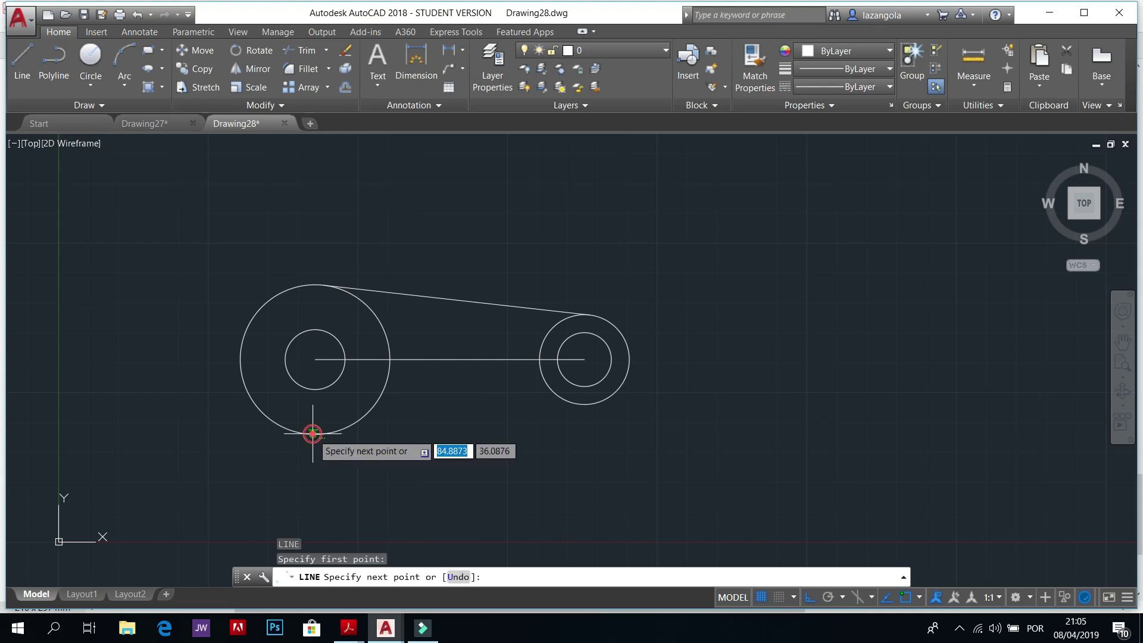
pyautogui.click(588, 398)
pyautogui.press('Return')
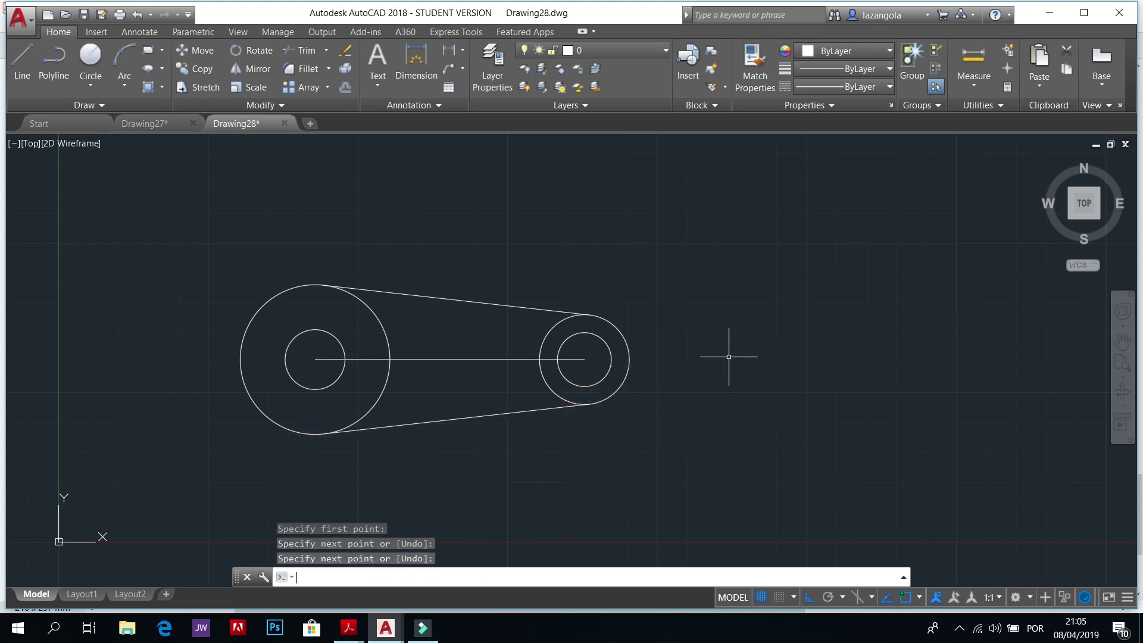
# Step: Erase the 90-unit centre line between the circle pairs
pyautogui.click(344, 51)
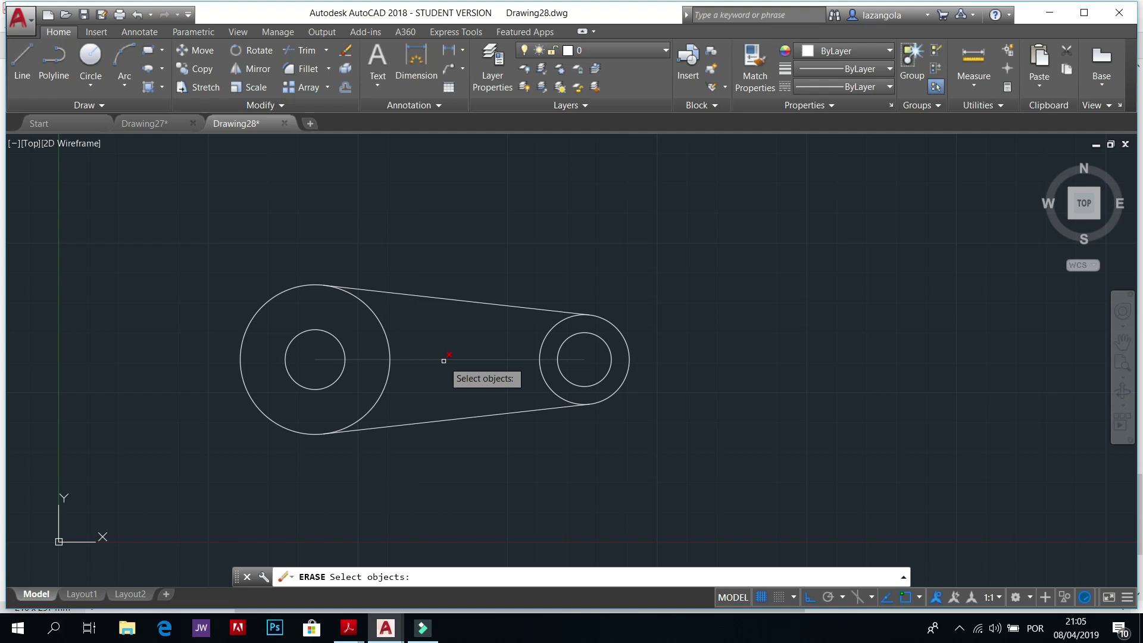
pyautogui.click(444, 360)
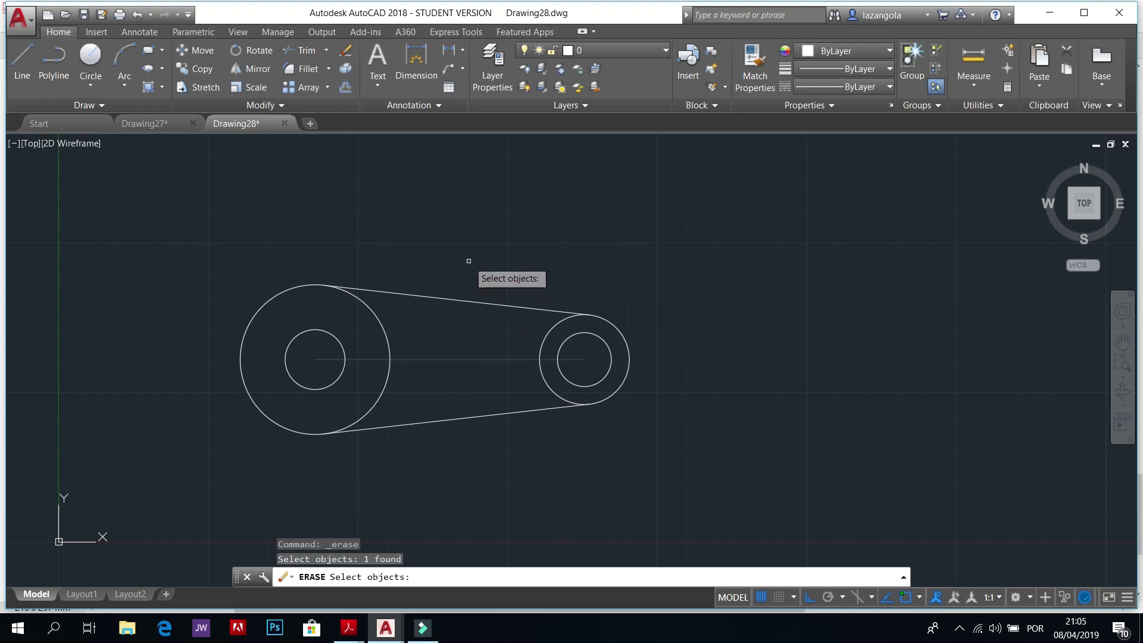
pyautogui.press('Return')
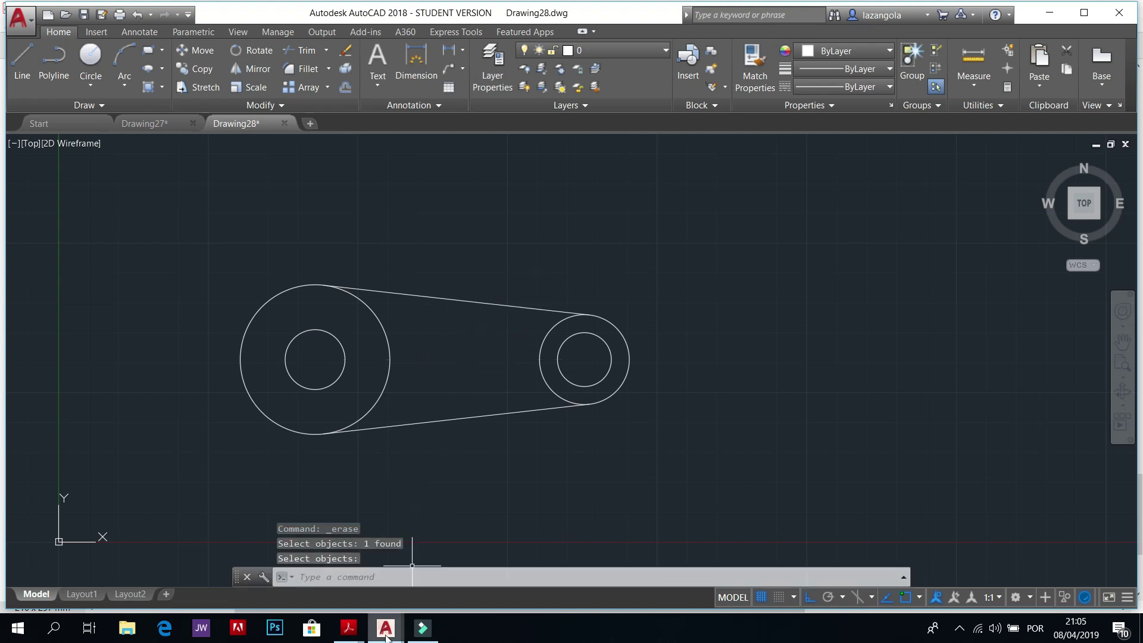
# Step: Check the Practice 1c and Practice 1 PDFs, then switch back to Drawing27
pyautogui.click(348, 627)
pyautogui.click(279, 564)
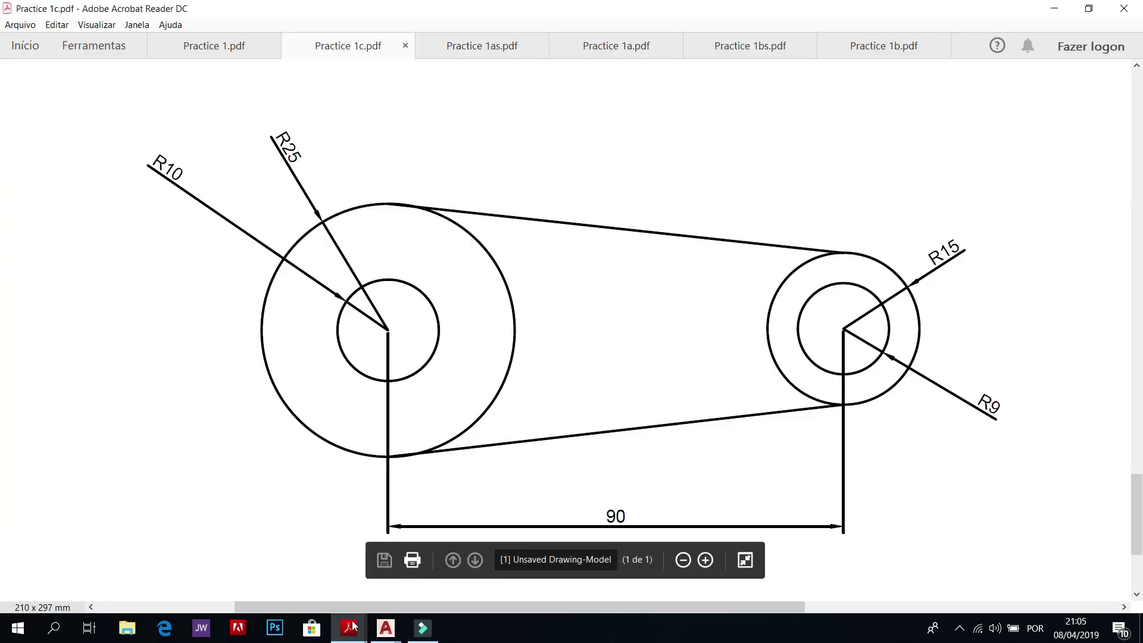
pyautogui.moveTo(348, 627)
pyautogui.click(128, 582)
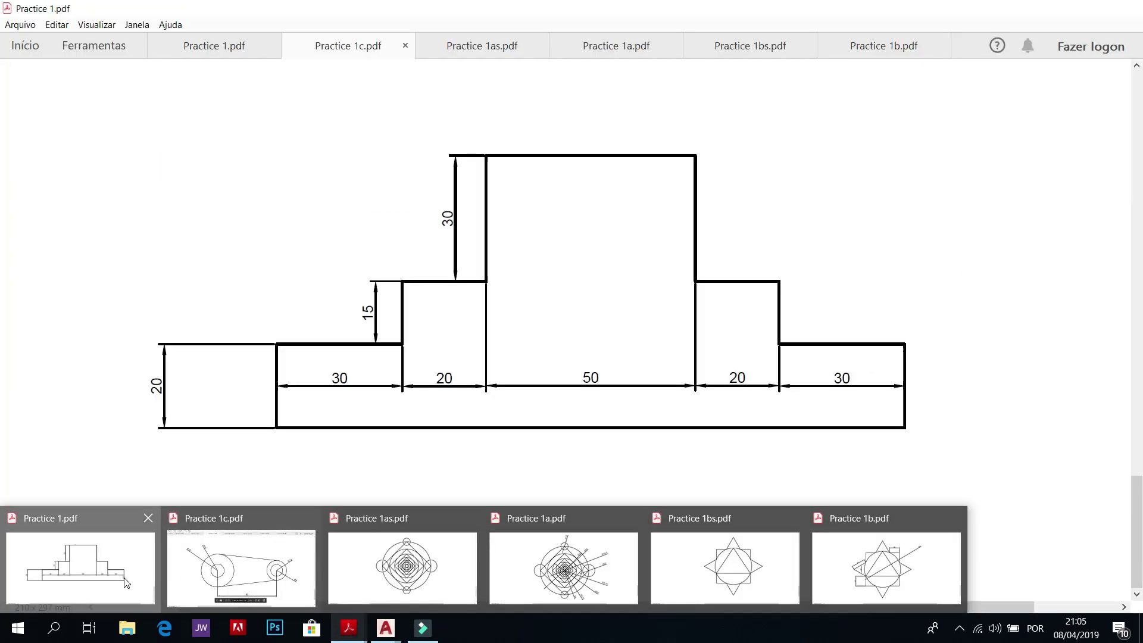
pyautogui.moveTo(396, 636)
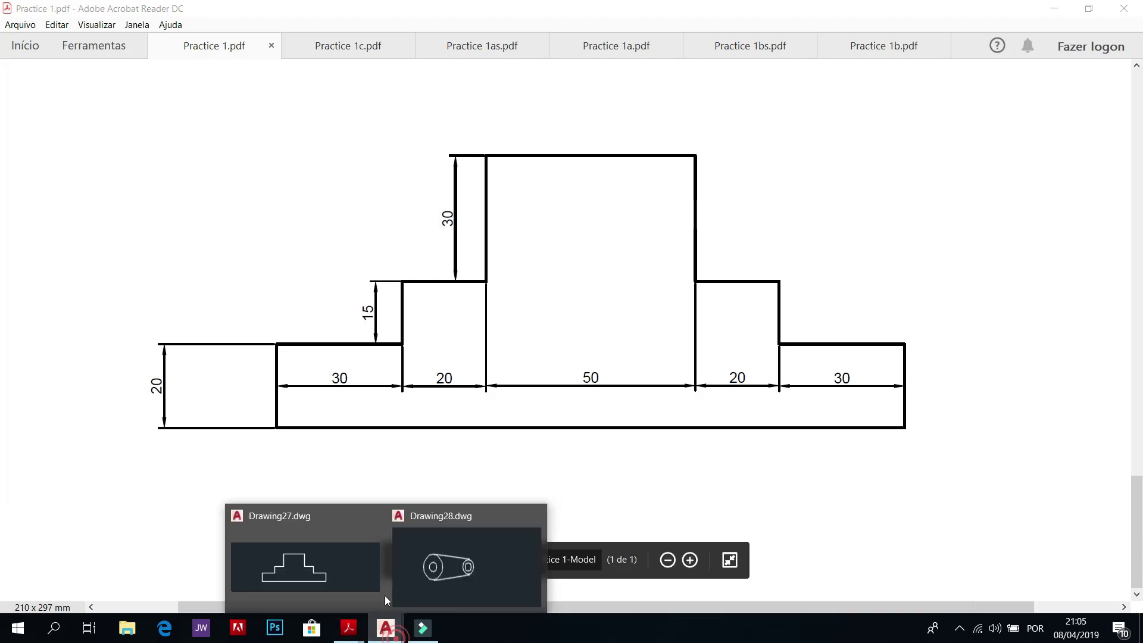
pyautogui.click(351, 544)
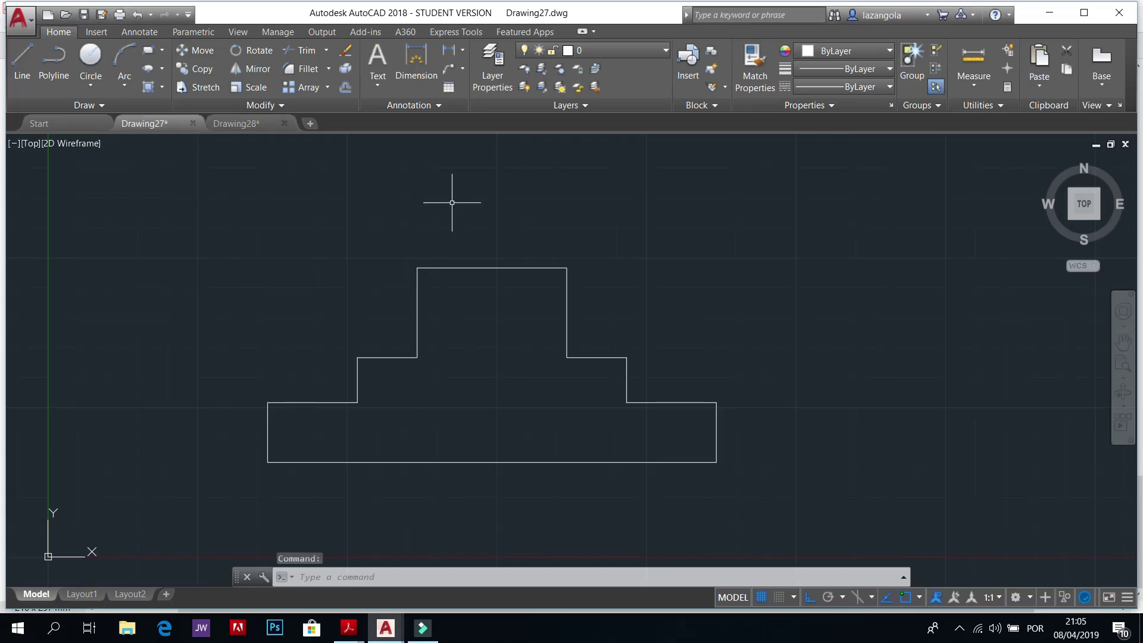